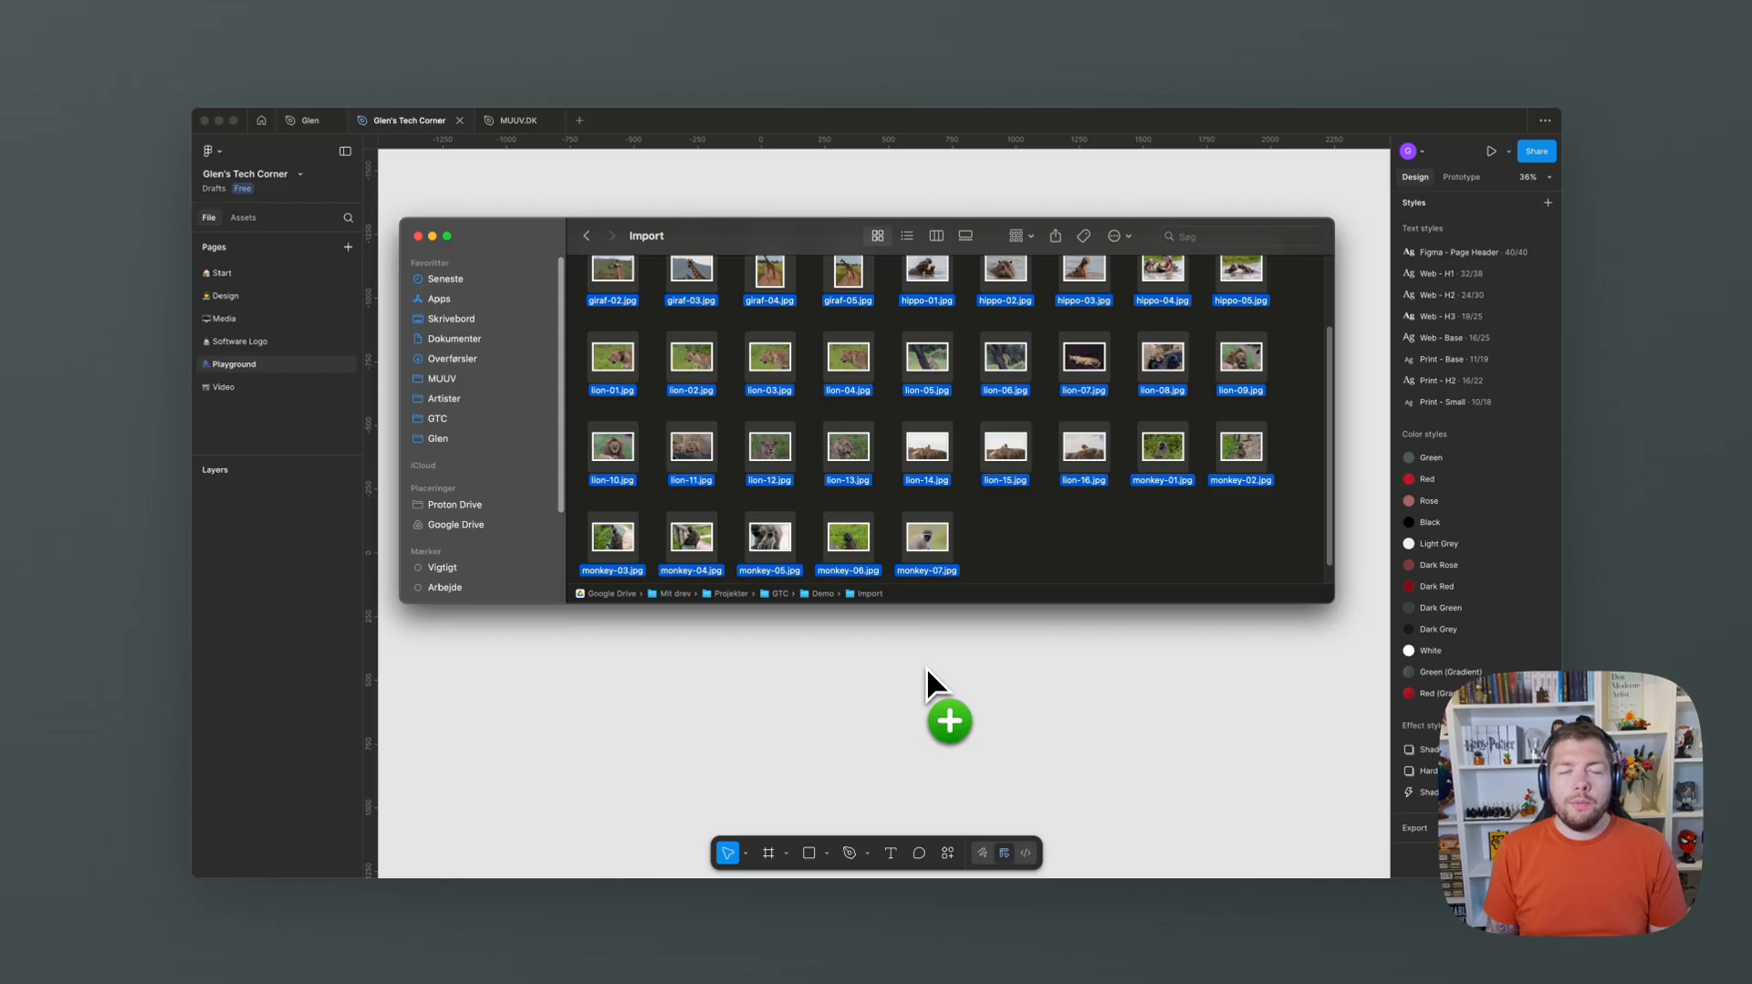
Import the selected animal photos from the Import folder onto the canvas of the Playground page.
click(1088, 132)
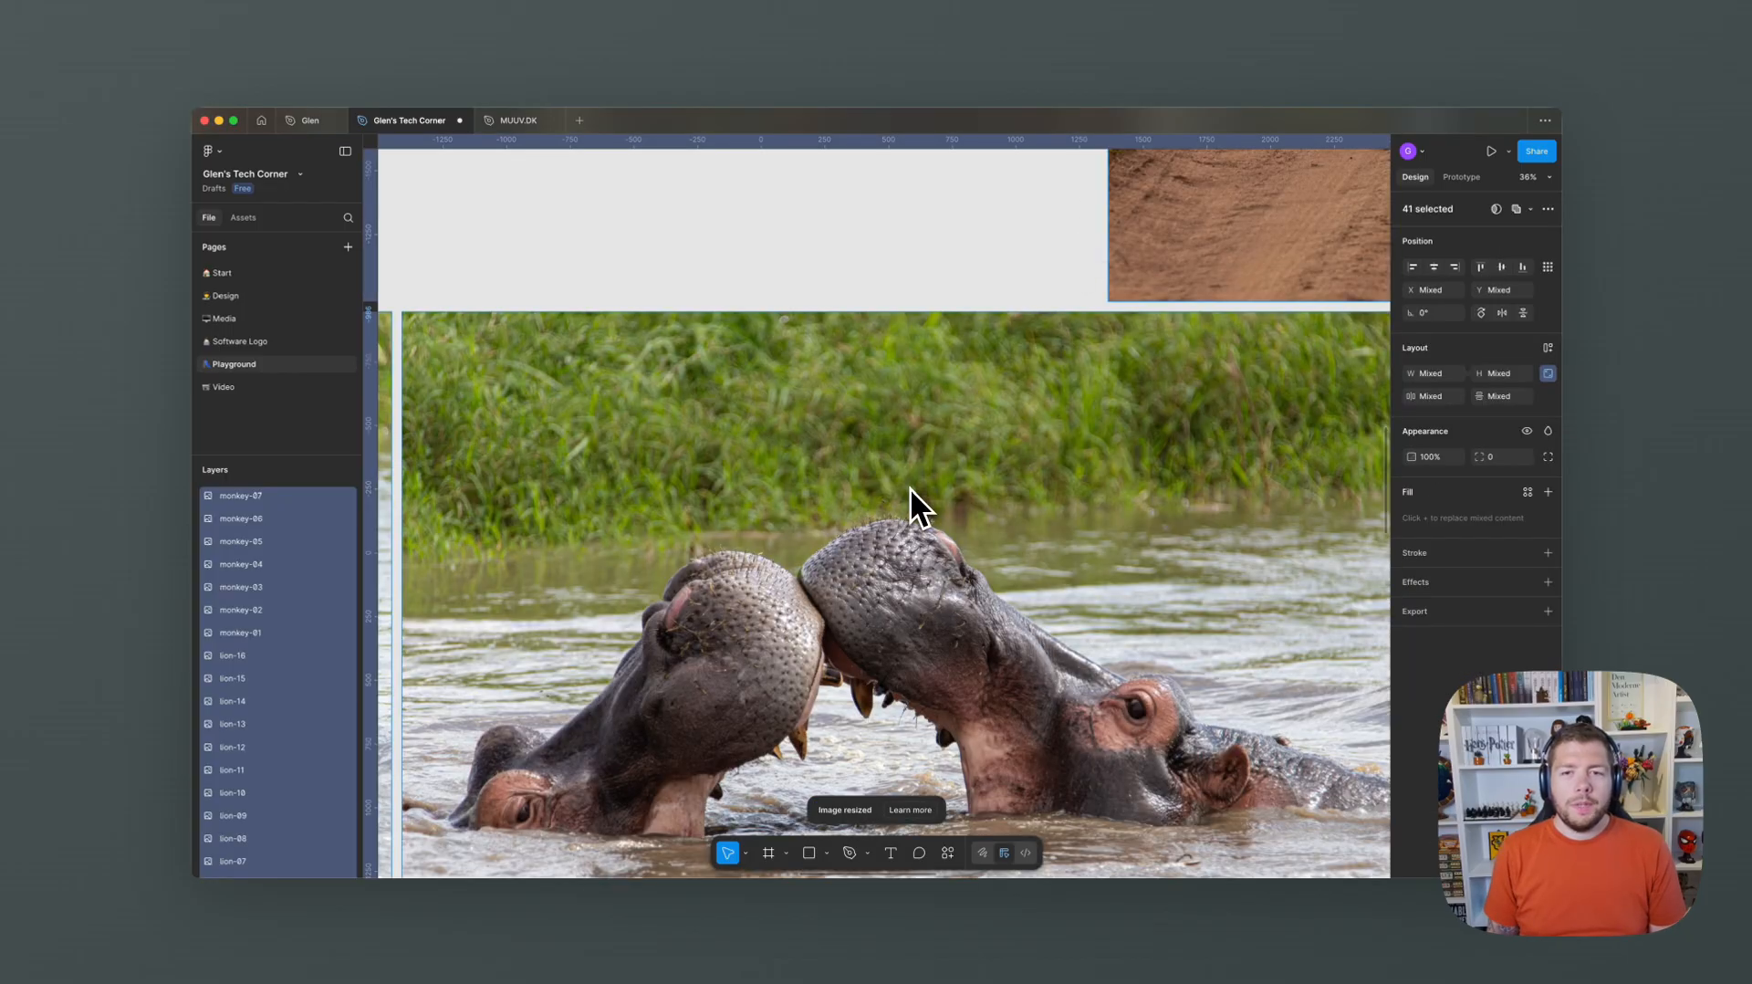
scroll(911, 487, down, 10)
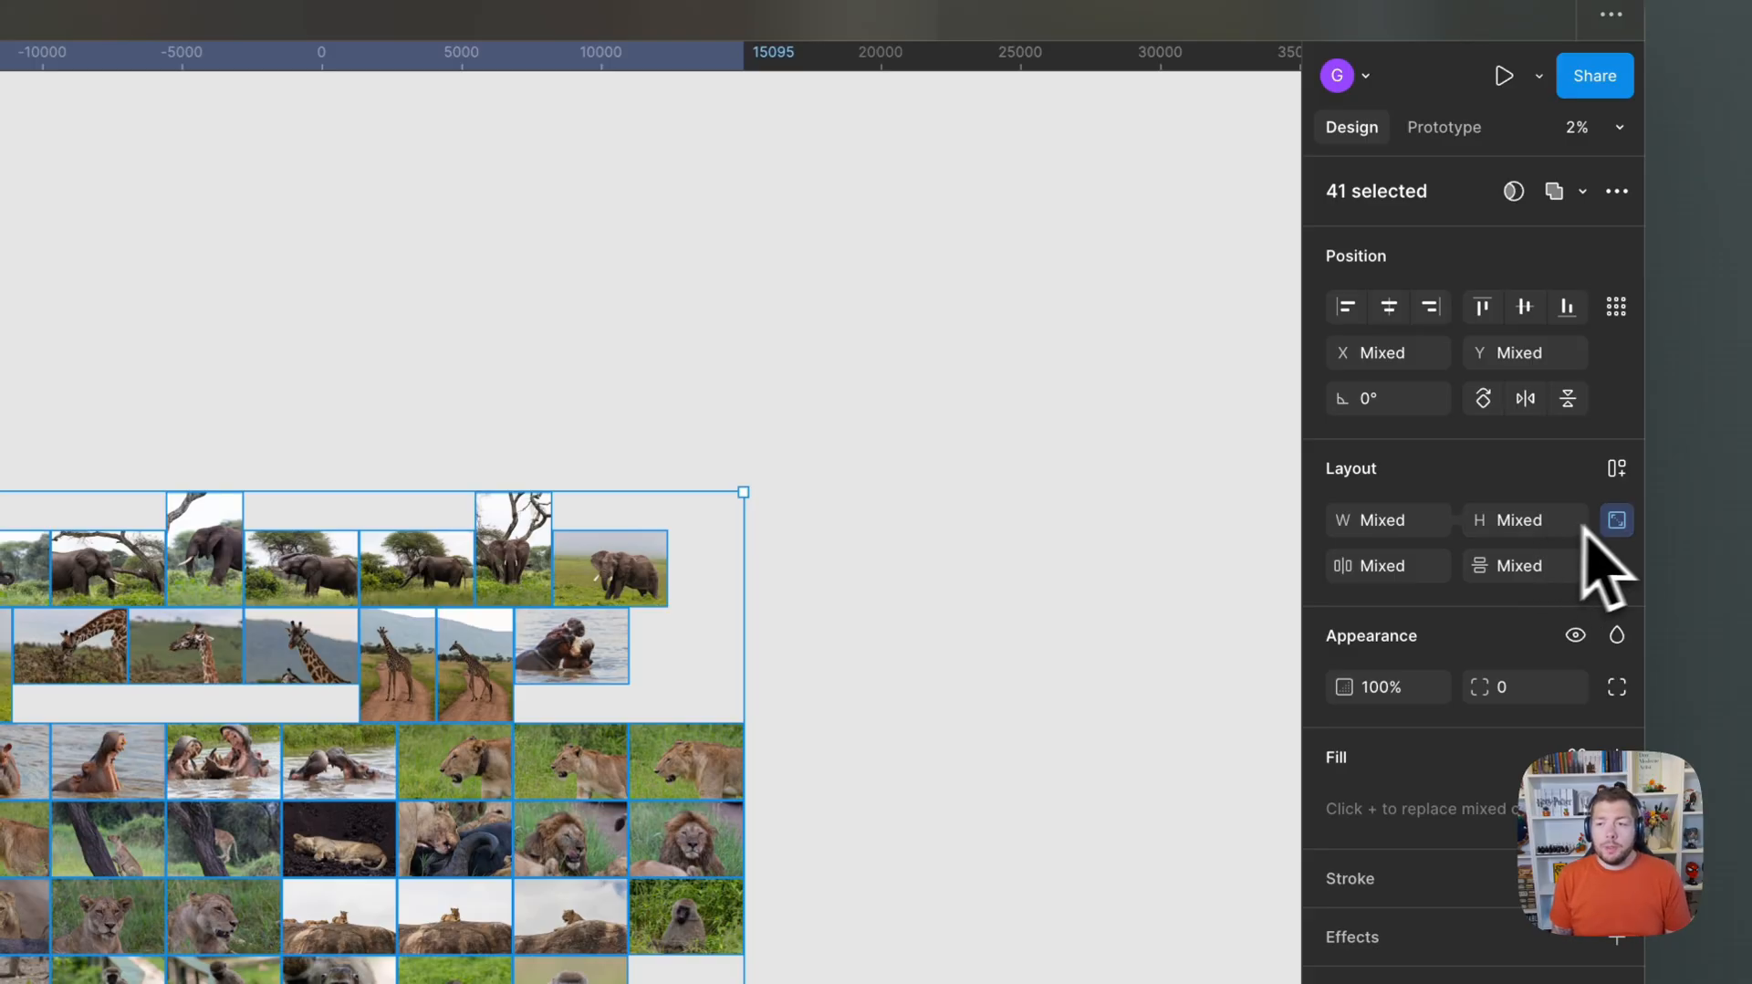
Unlock the aspect ratio of all imported images and set their width and height to 2000.
click(1618, 521)
click(1399, 526)
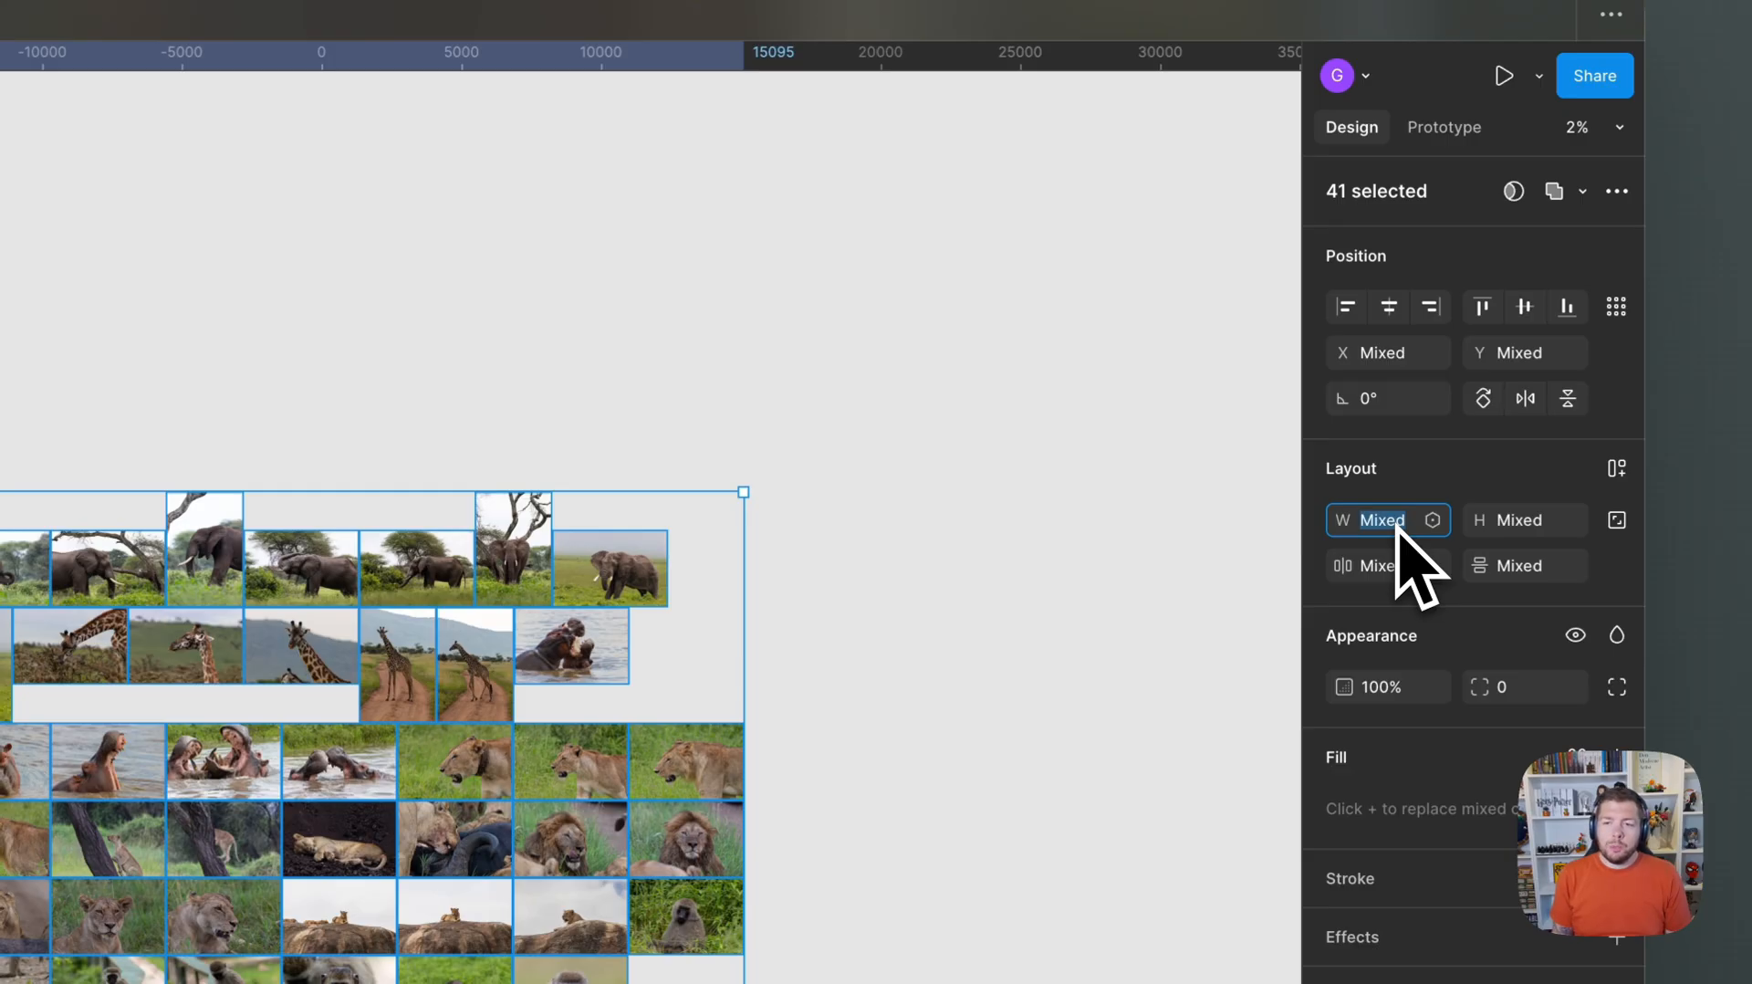
key(Tab)
text(2)
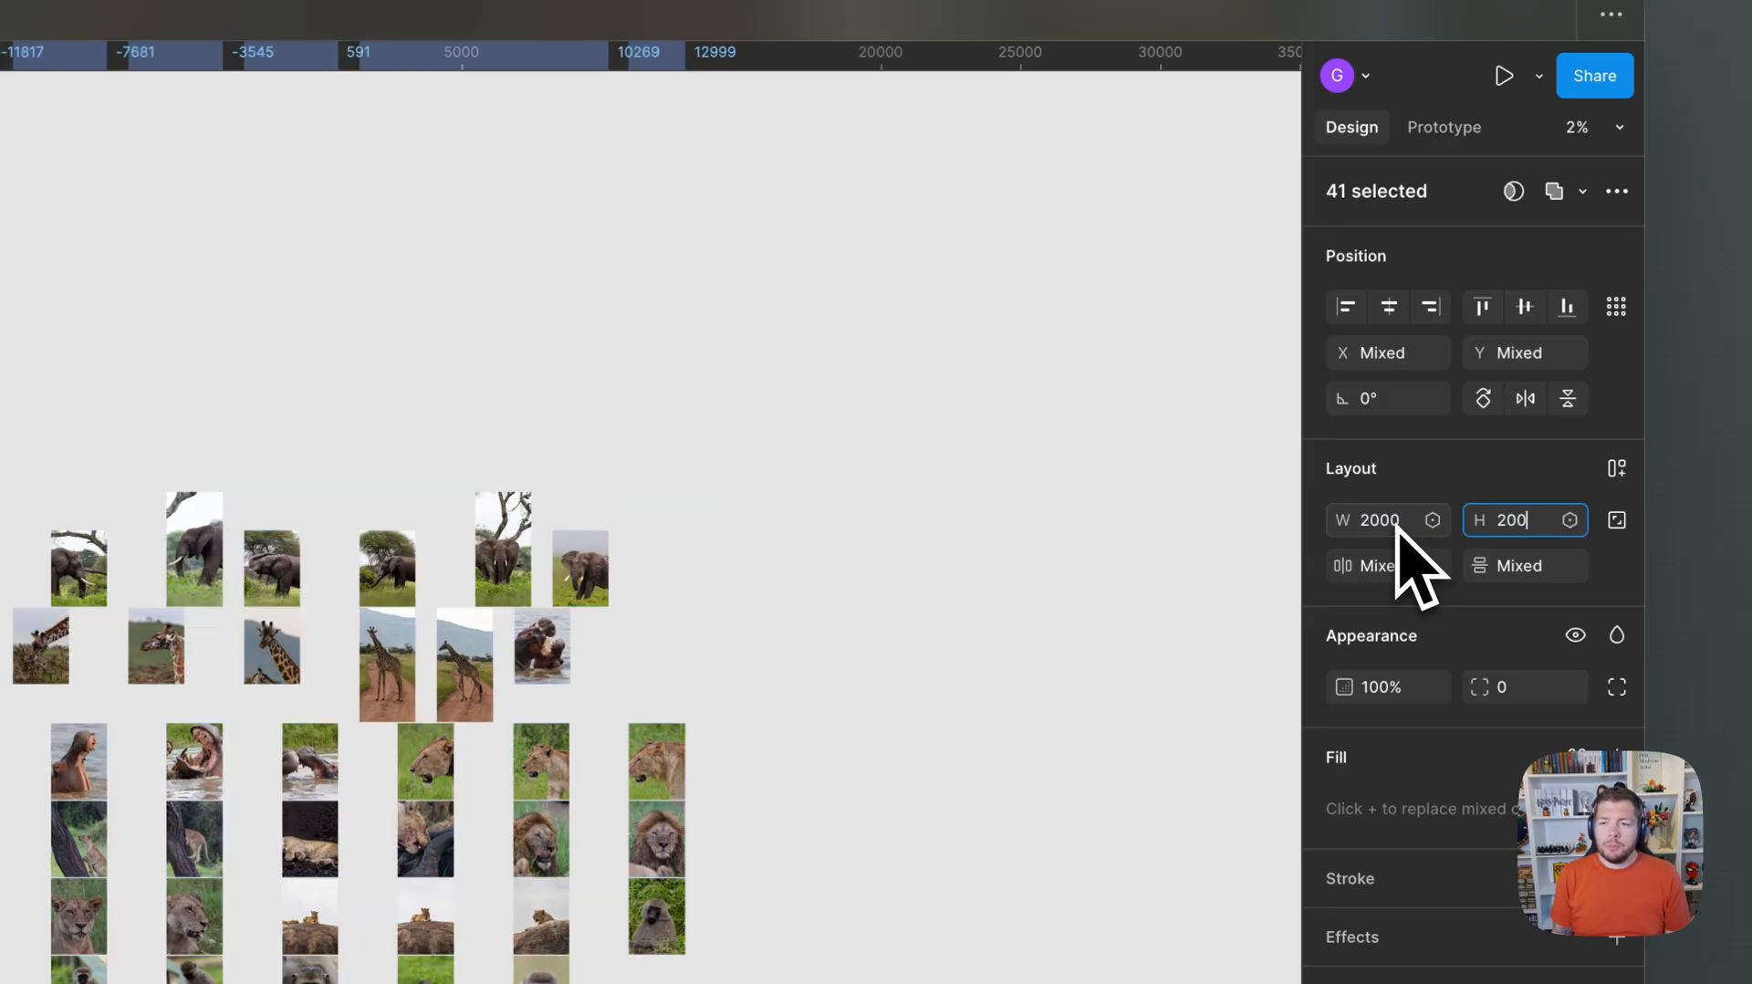
text(000)
key(Return)
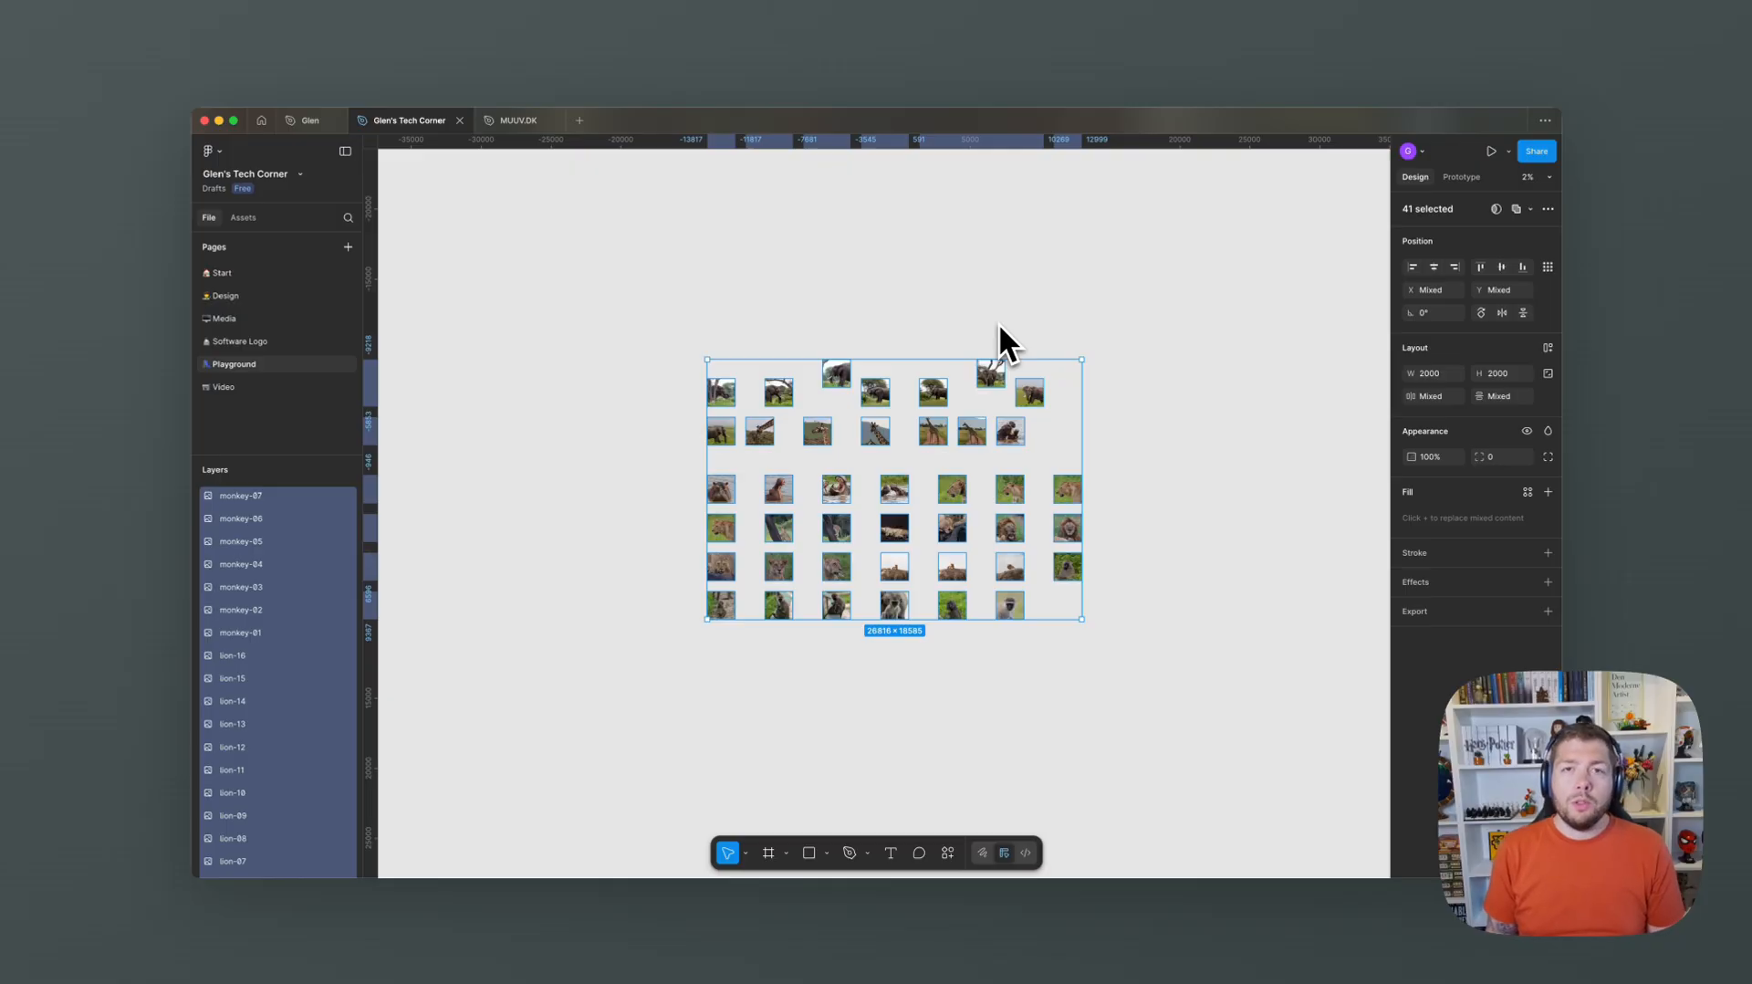
Arrange the selected images into an even grid with auto layout and ungroup the resulting frame.
key(shift+a)
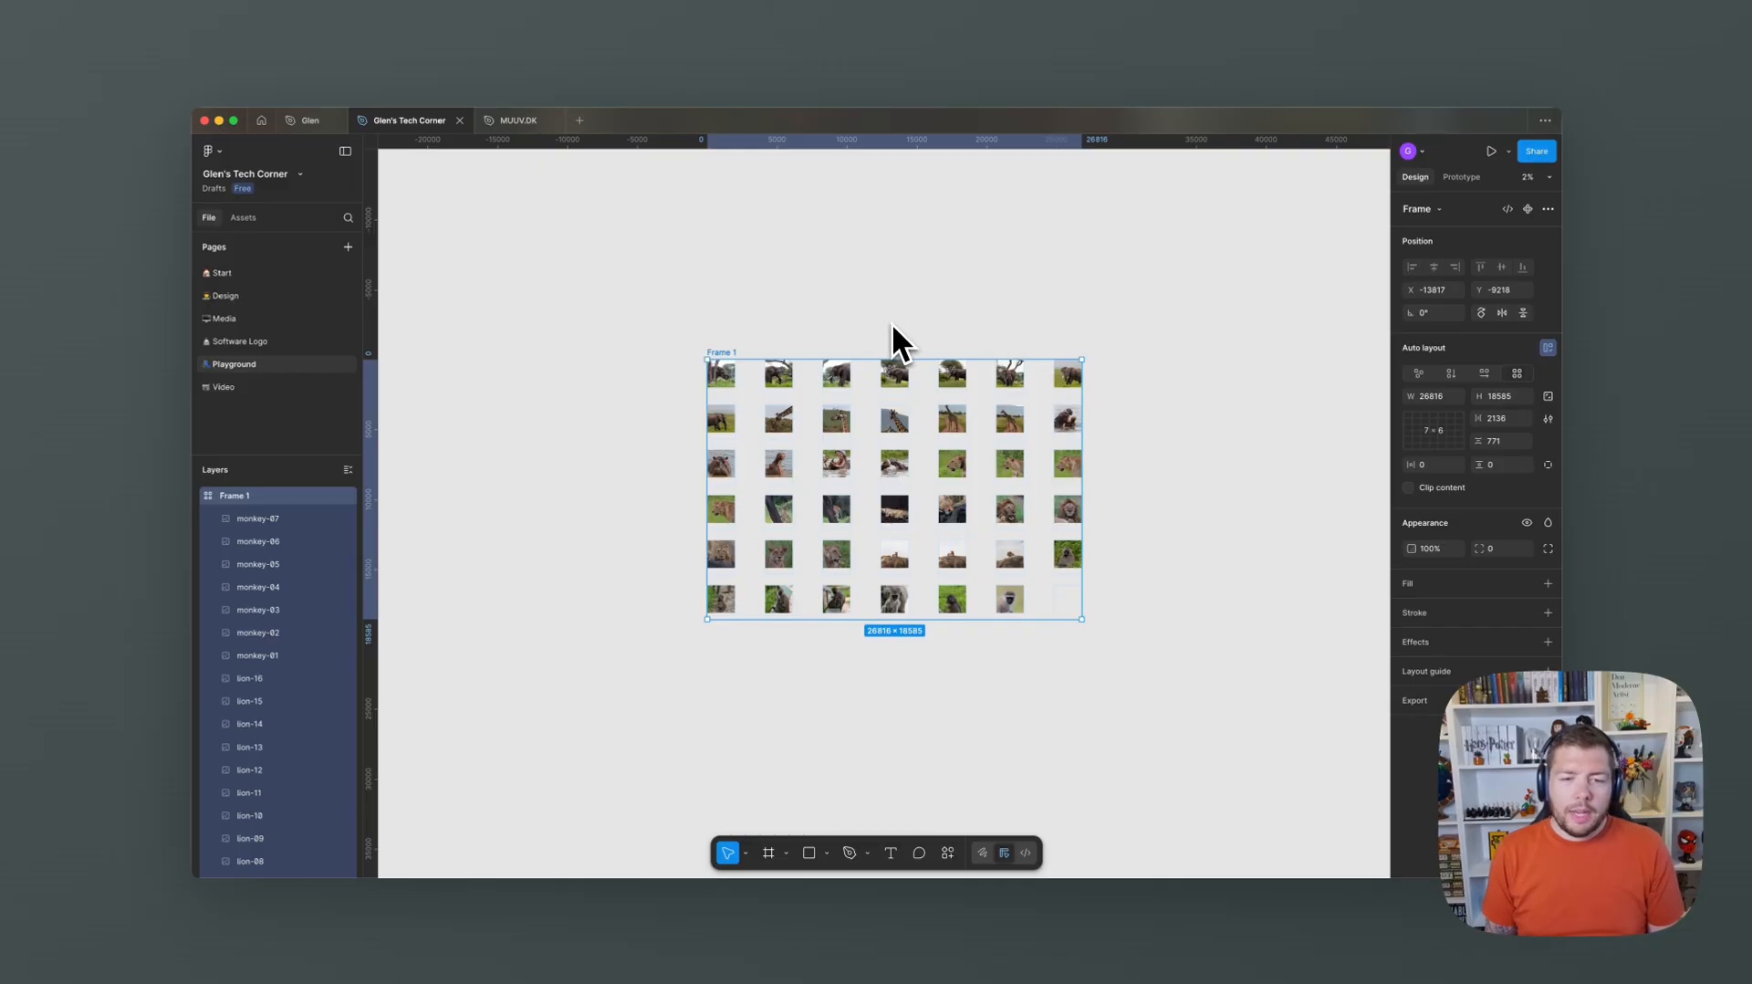
key(super+shift+g)
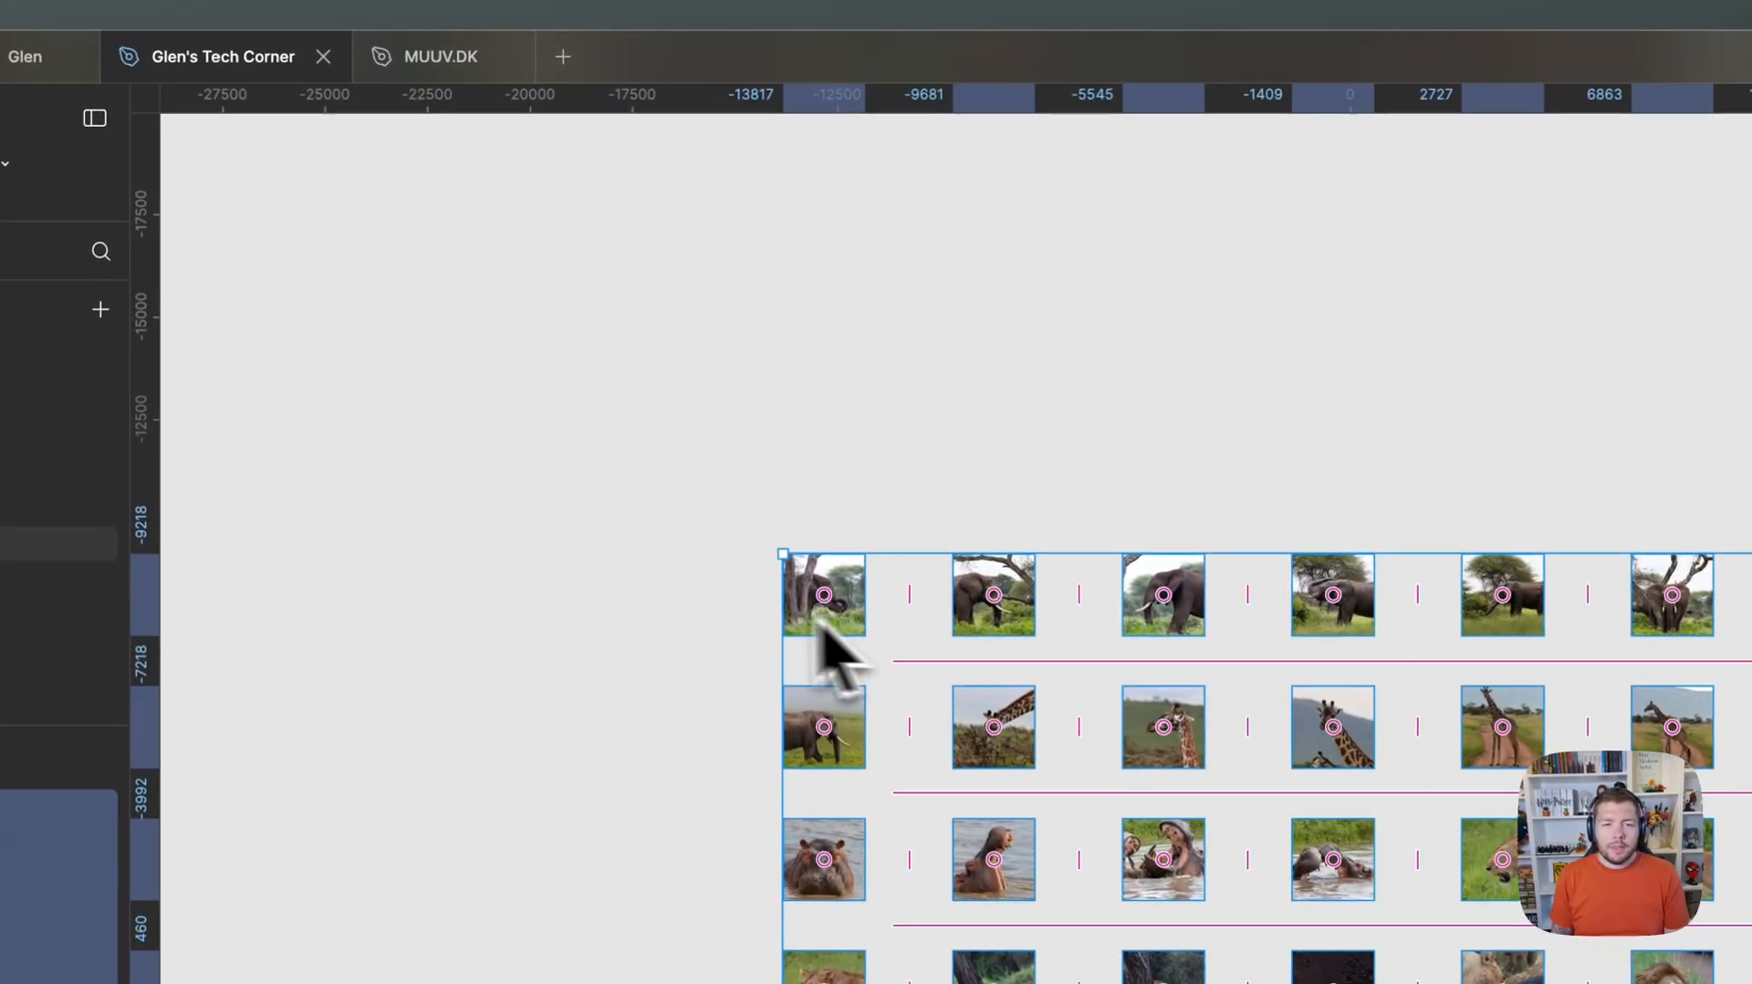
Switch the image fill of the first elephant photo, with the curled trunk, to Crop mode.
scroll(894, 624, up, 5)
click(763, 394)
drag(964, 437, 702, 417)
drag(1428, 356, 712, 354)
drag(1169, 369, 1748, 327)
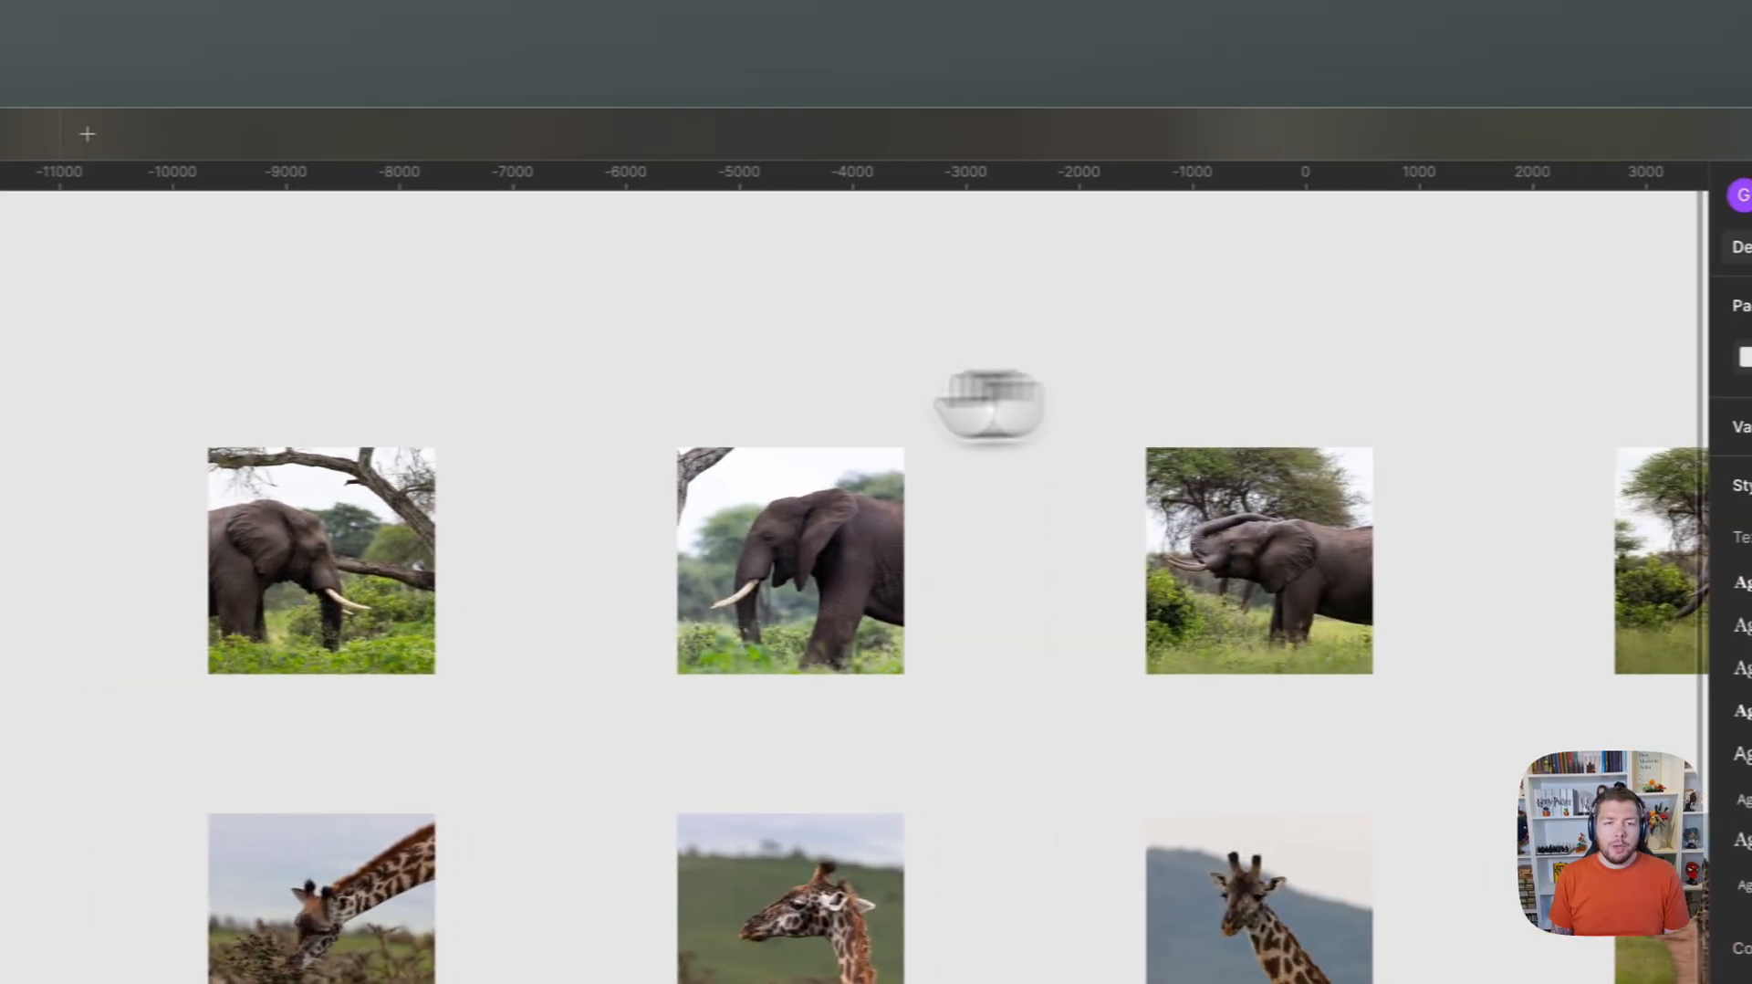
drag(990, 406, 1533, 483)
scroll(555, 414, up, 6)
drag(848, 457, 924, 281)
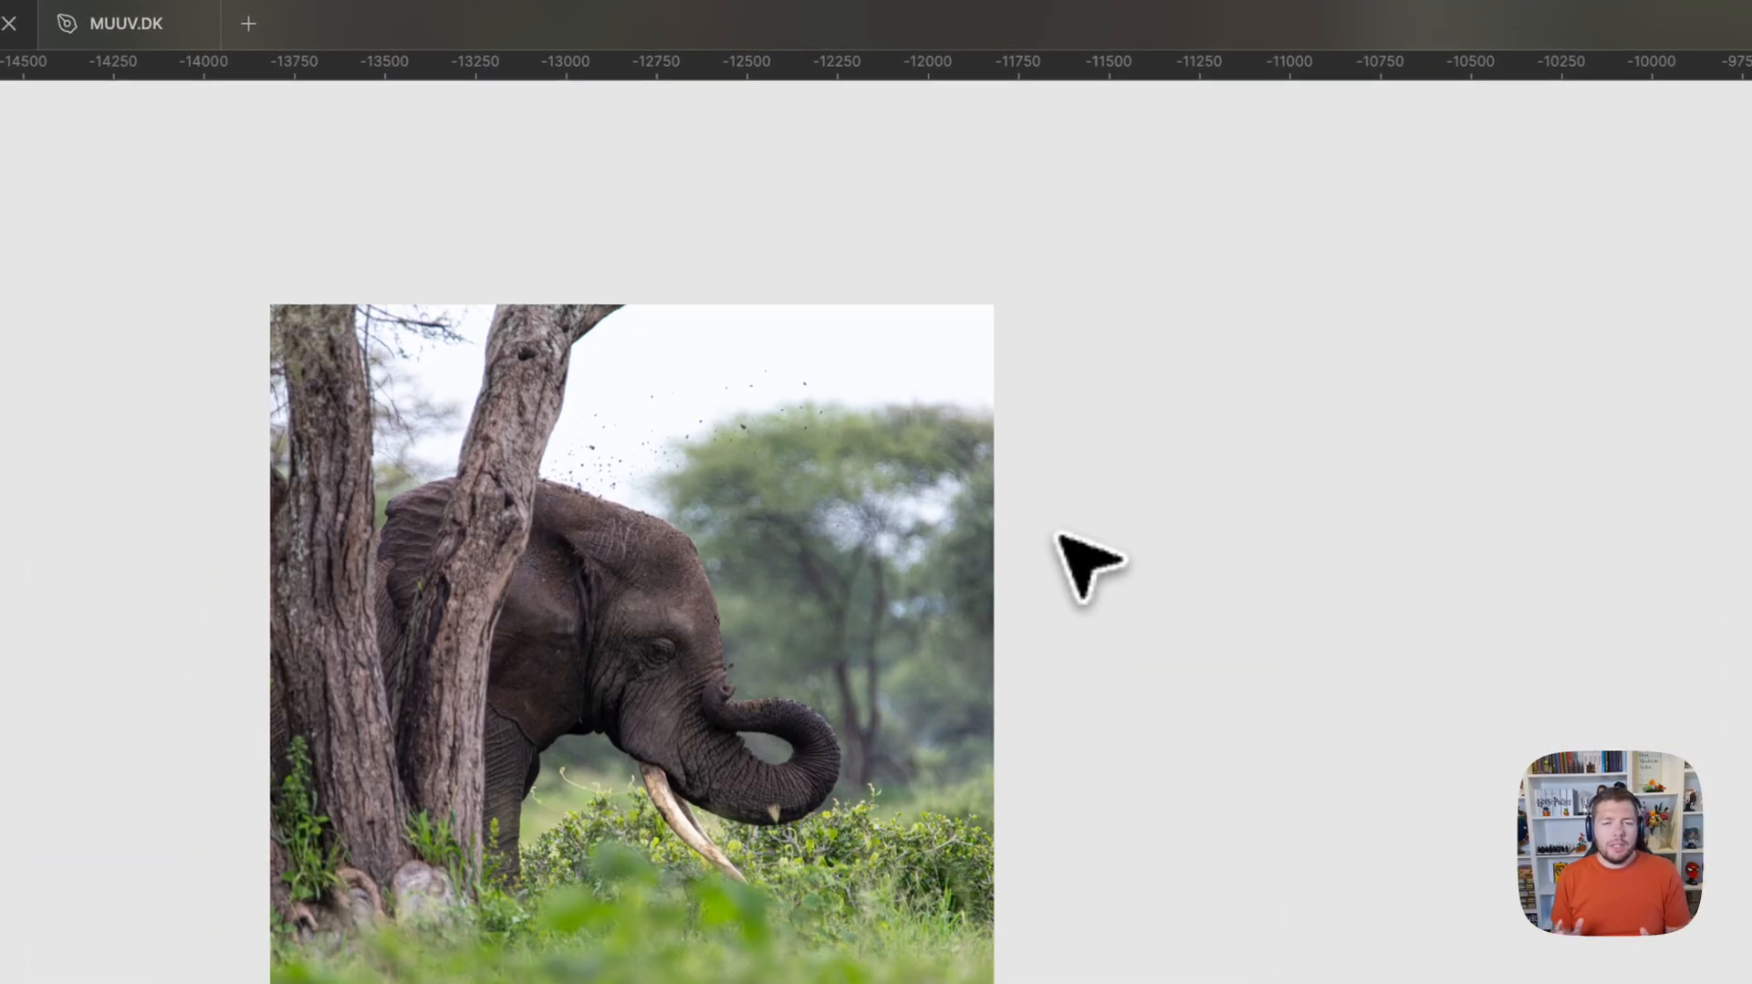
click(785, 538)
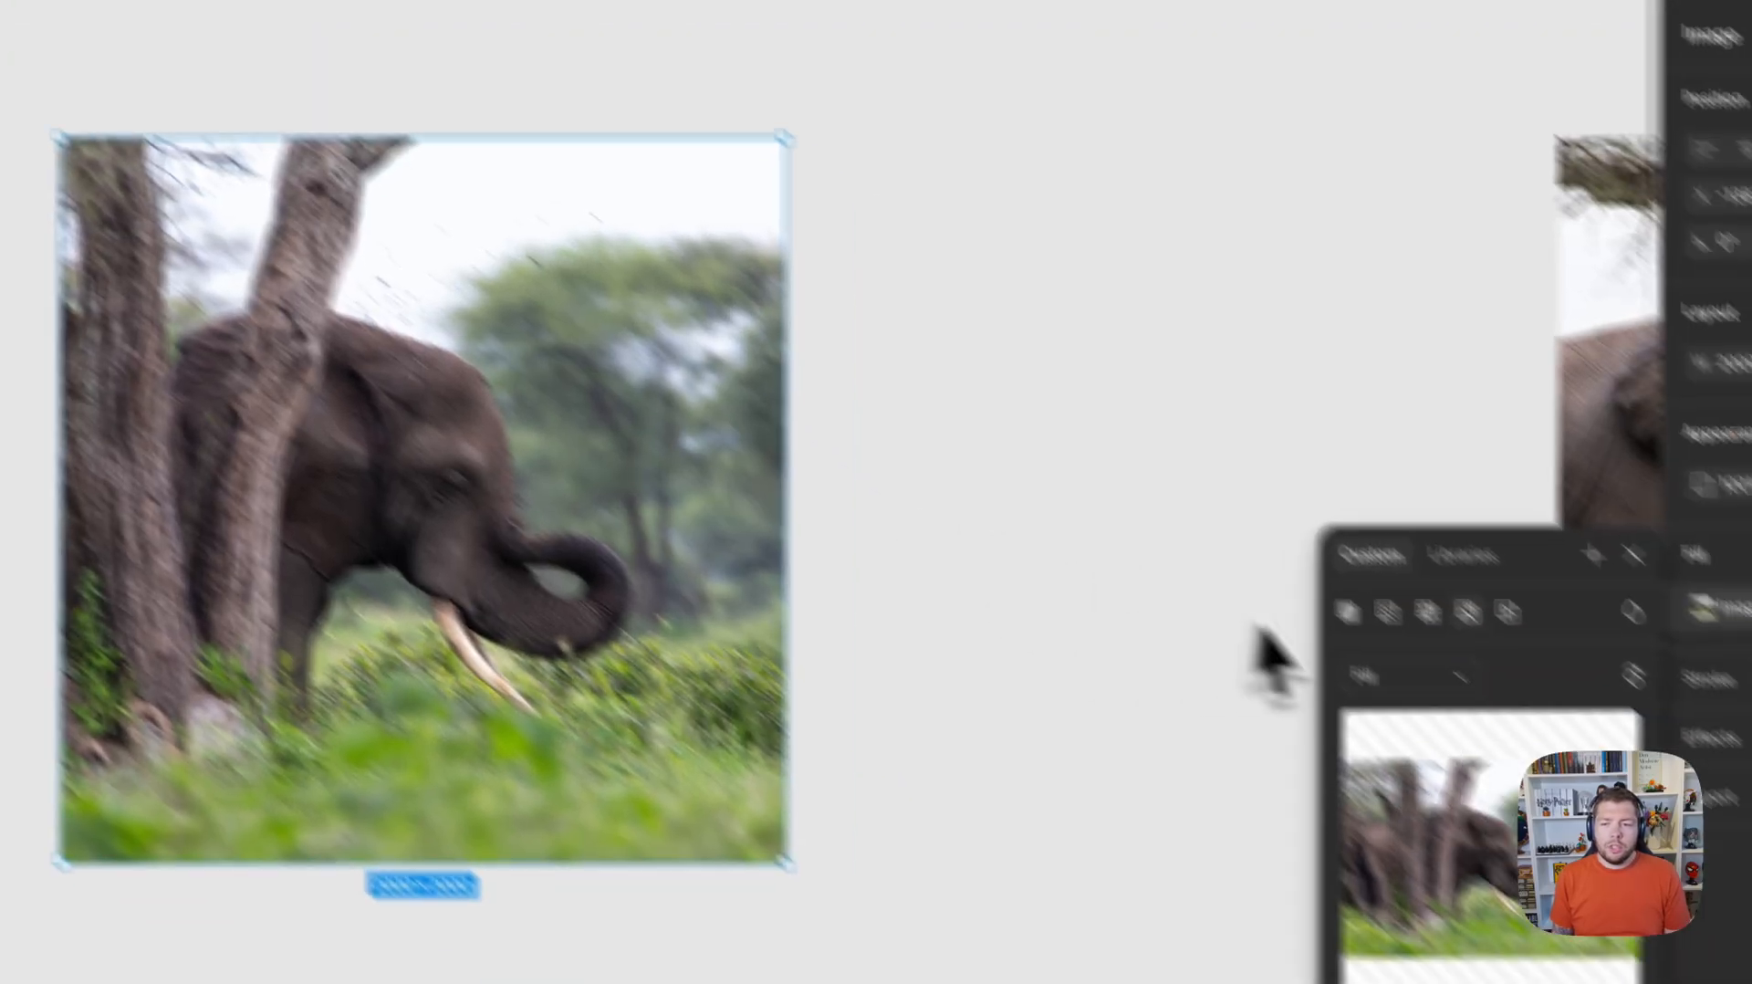
click(1650, 845)
click(1243, 601)
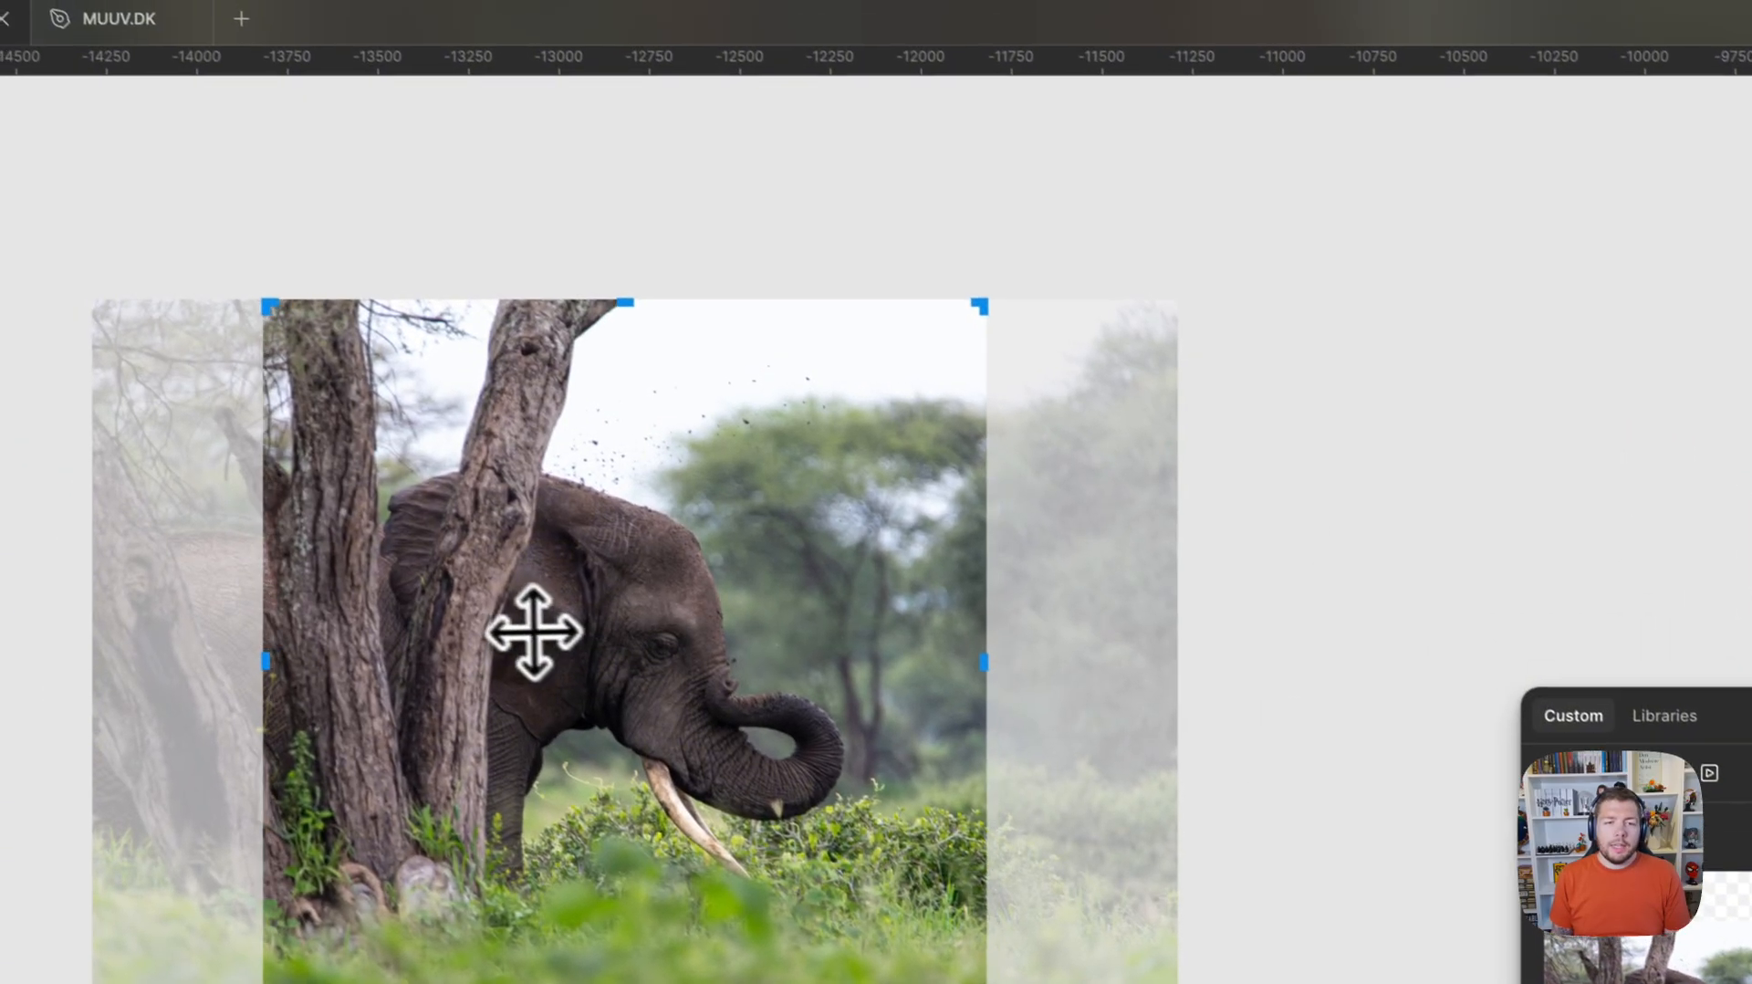
Enlarge and reposition the elephant photo within its 2000 × 2000 crop area and finish cropping.
drag(161, 325, 203, 329)
drag(596, 646, 550, 646)
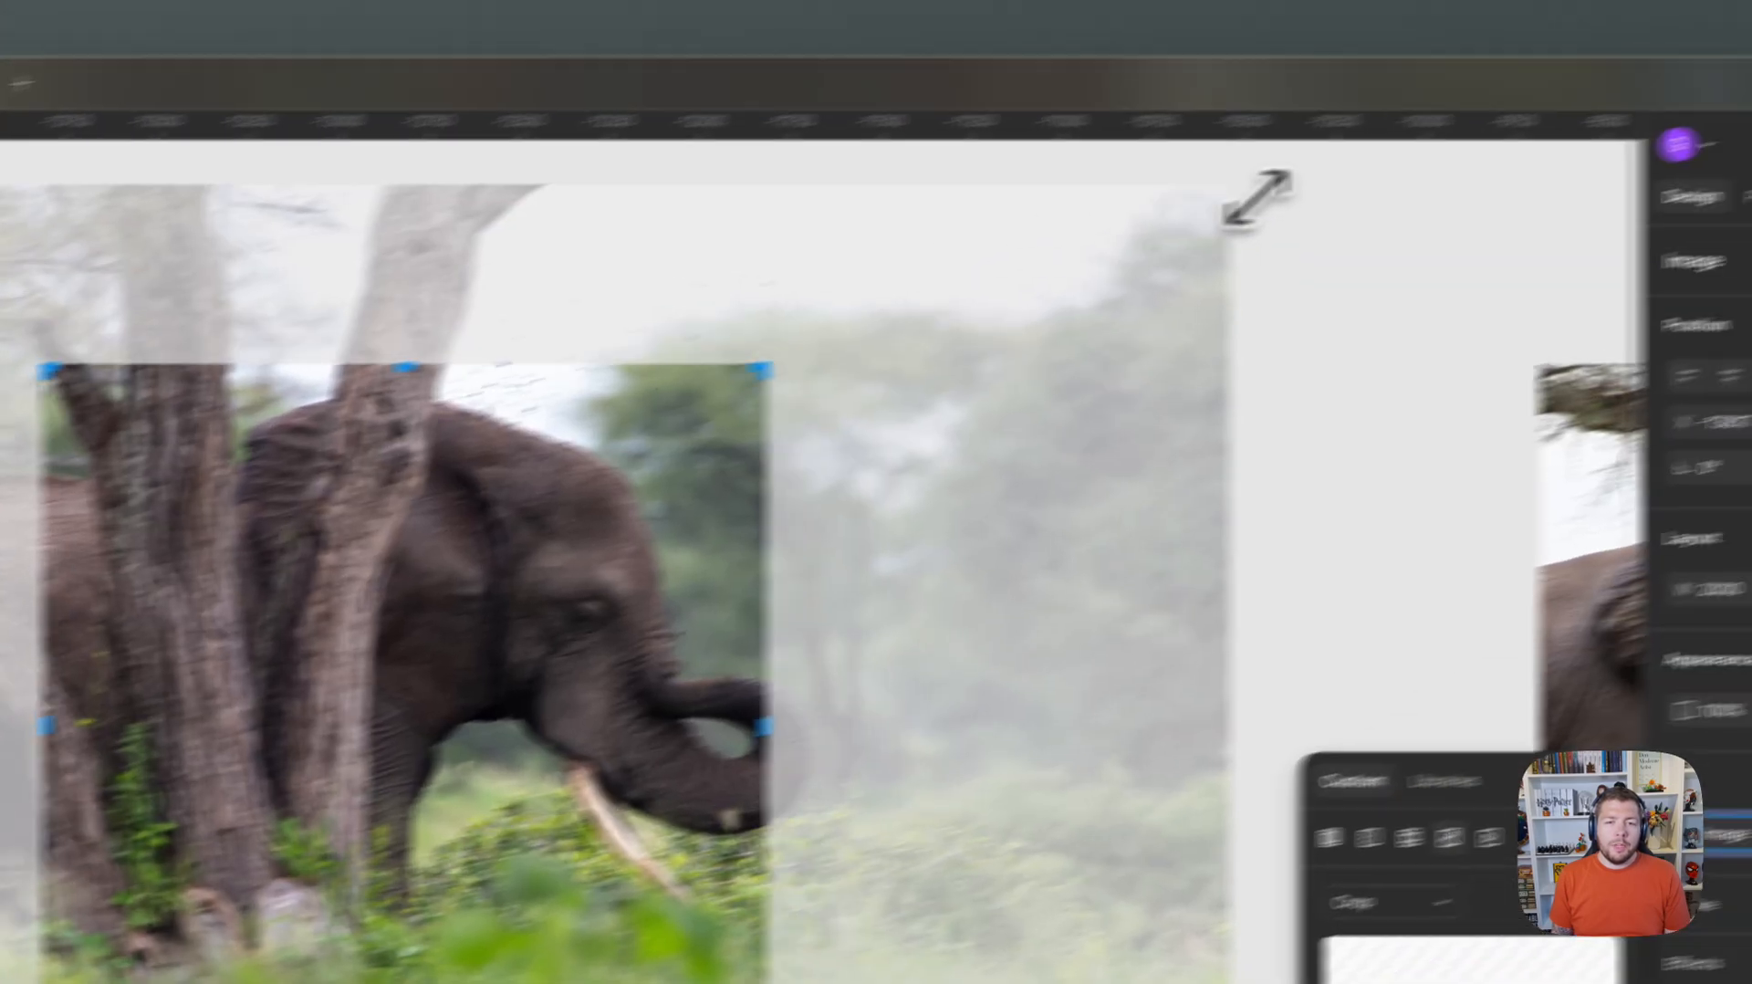
drag(1258, 198, 1285, 192)
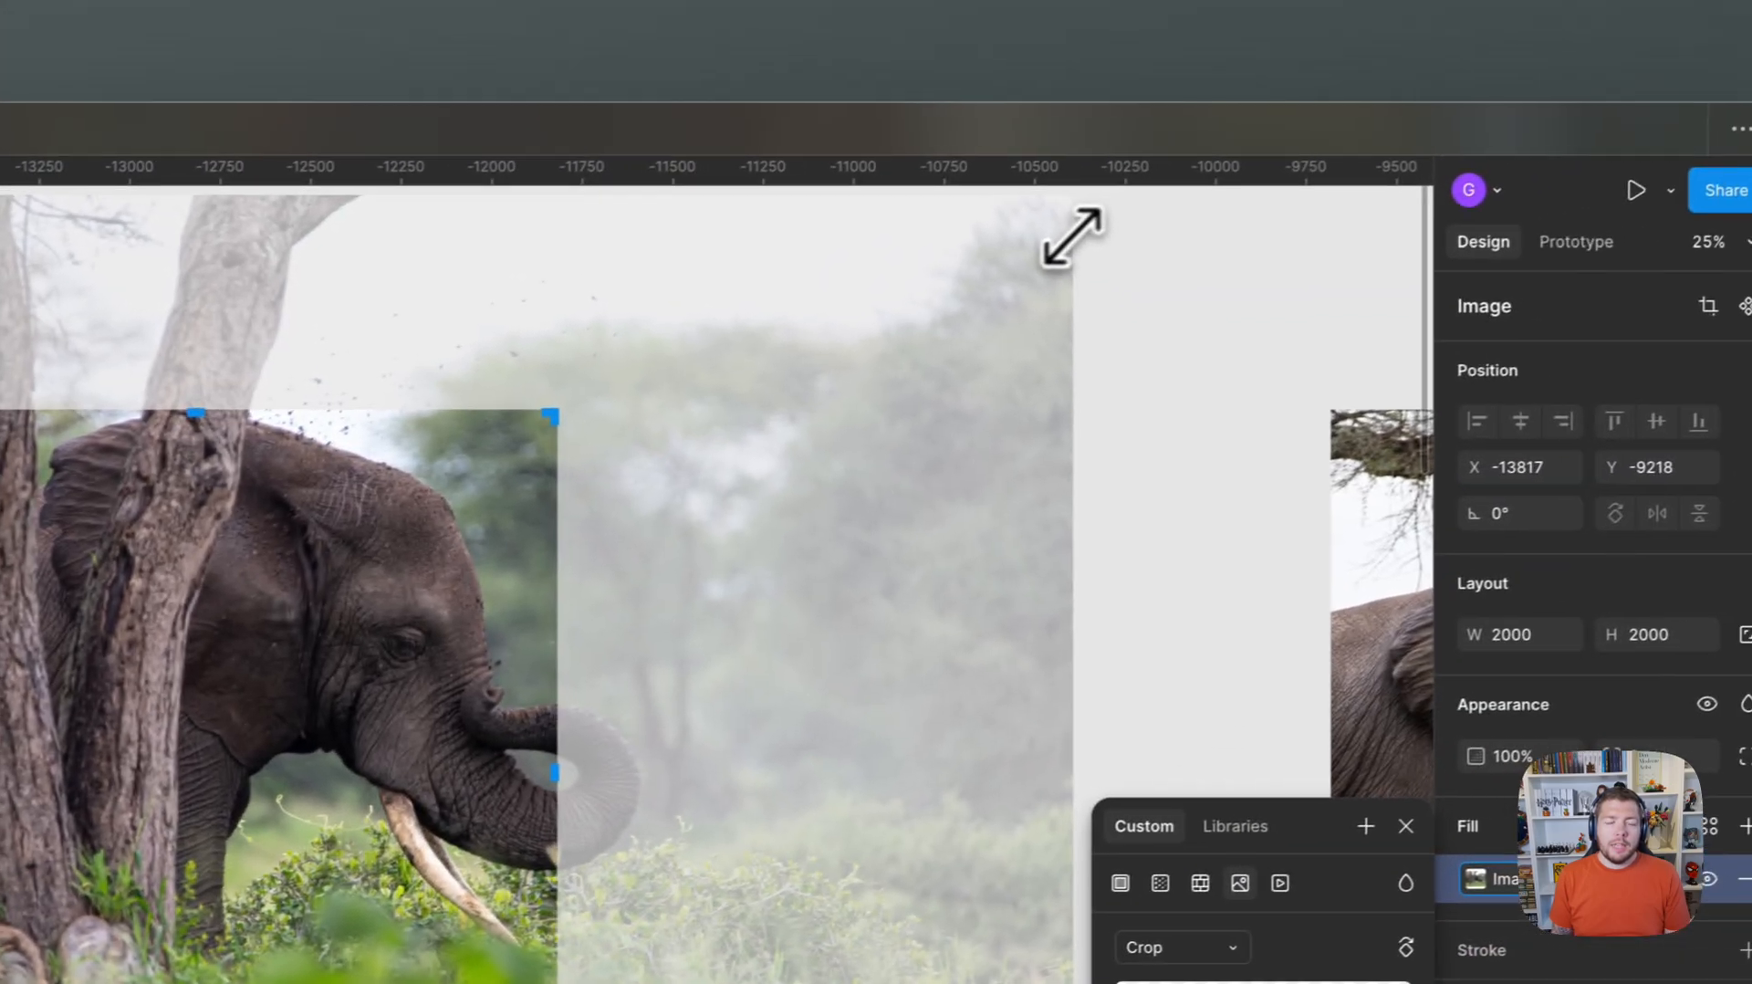
drag(1207, 285, 1036, 373)
click(1059, 432)
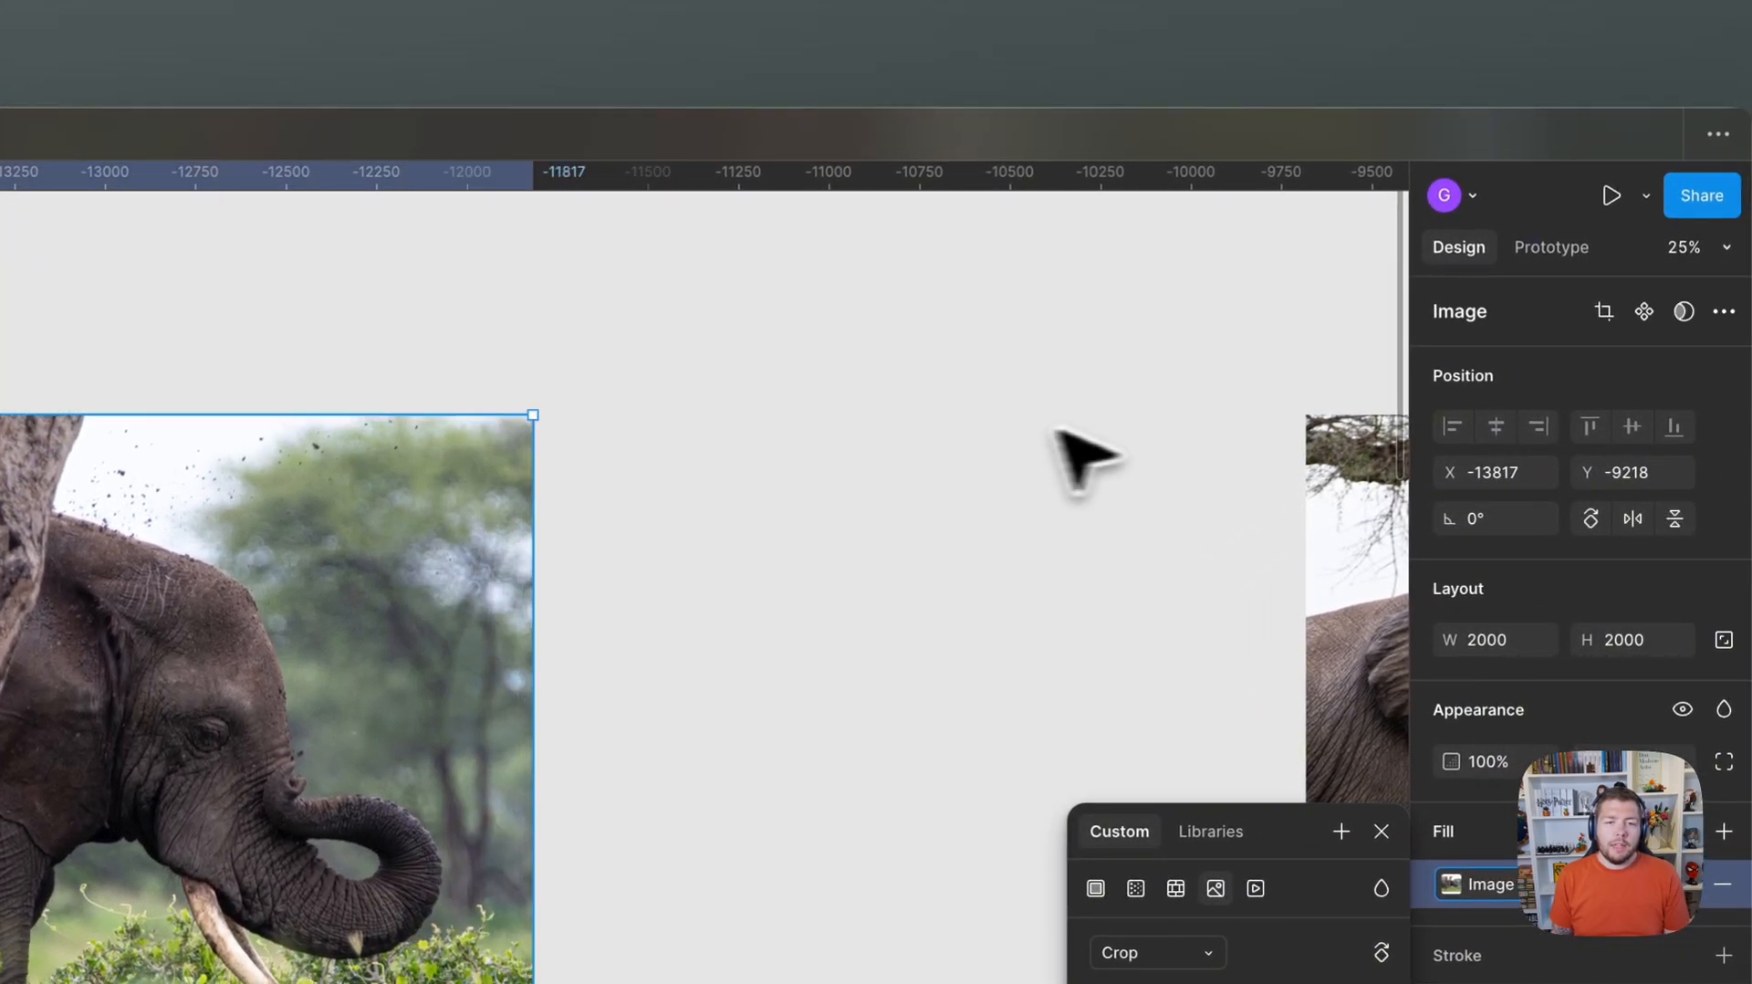
click(639, 741)
Look over the grid of square images for photos whose subject is badly framed.
key(space)
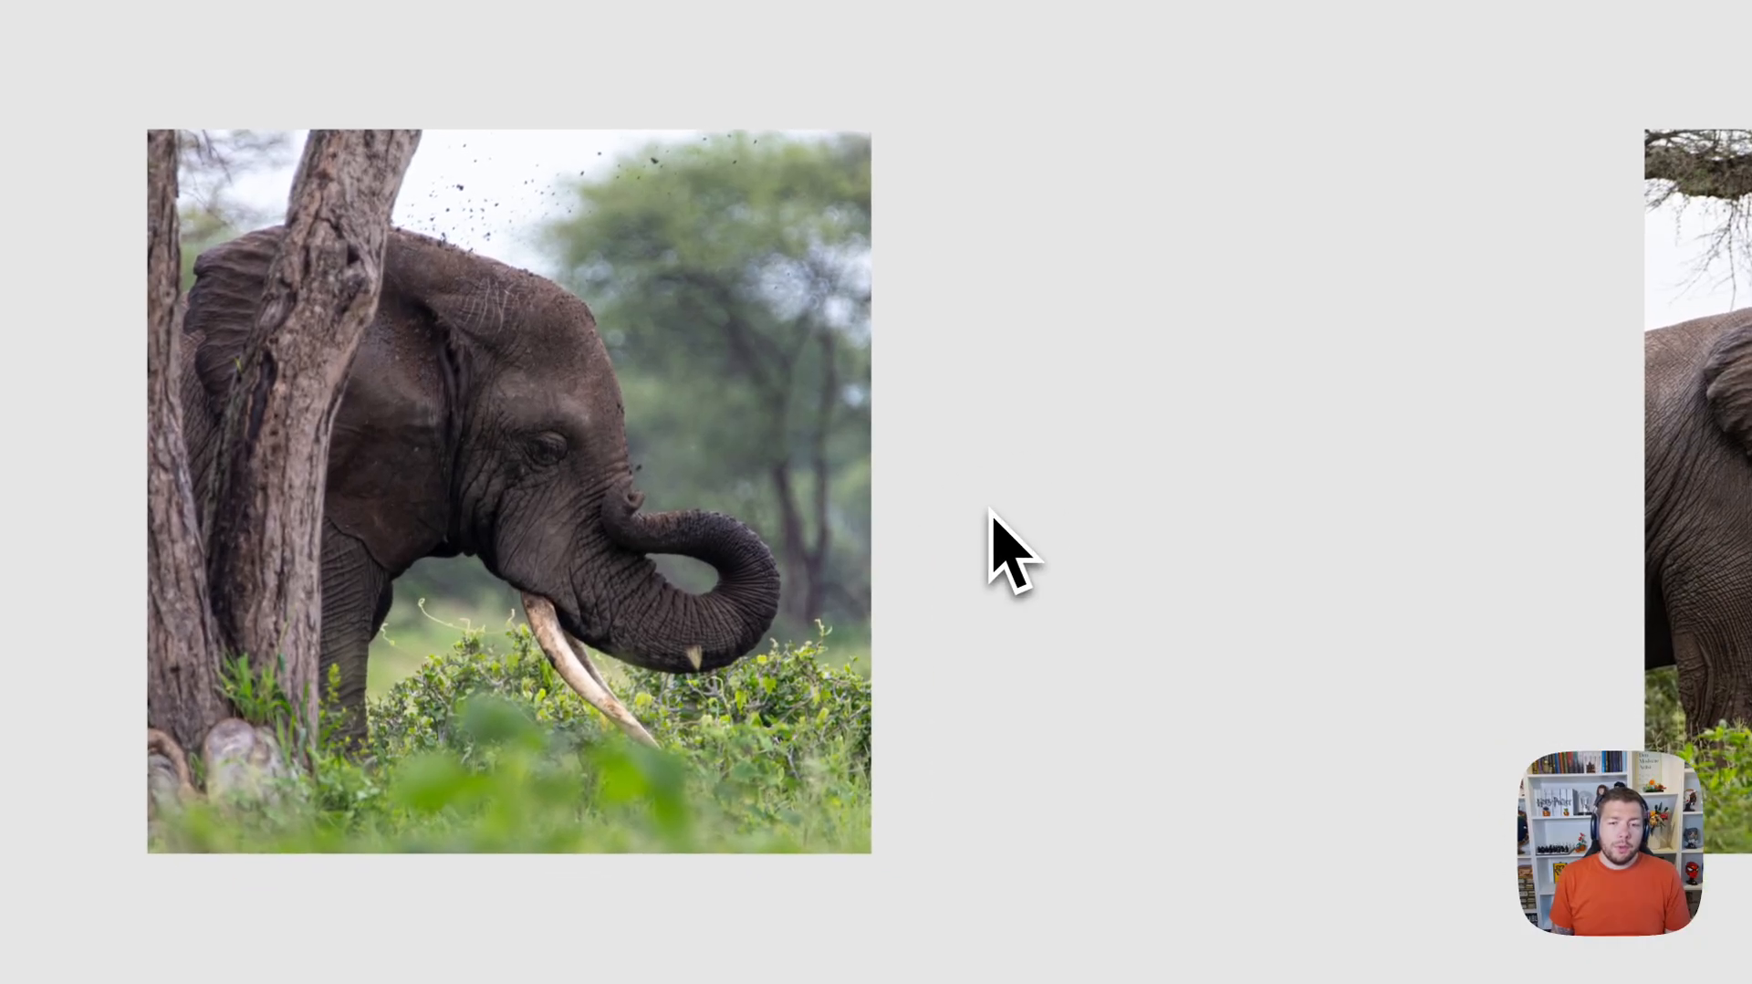
scroll(994, 512, down, 2)
drag(1315, 530, 594, 486)
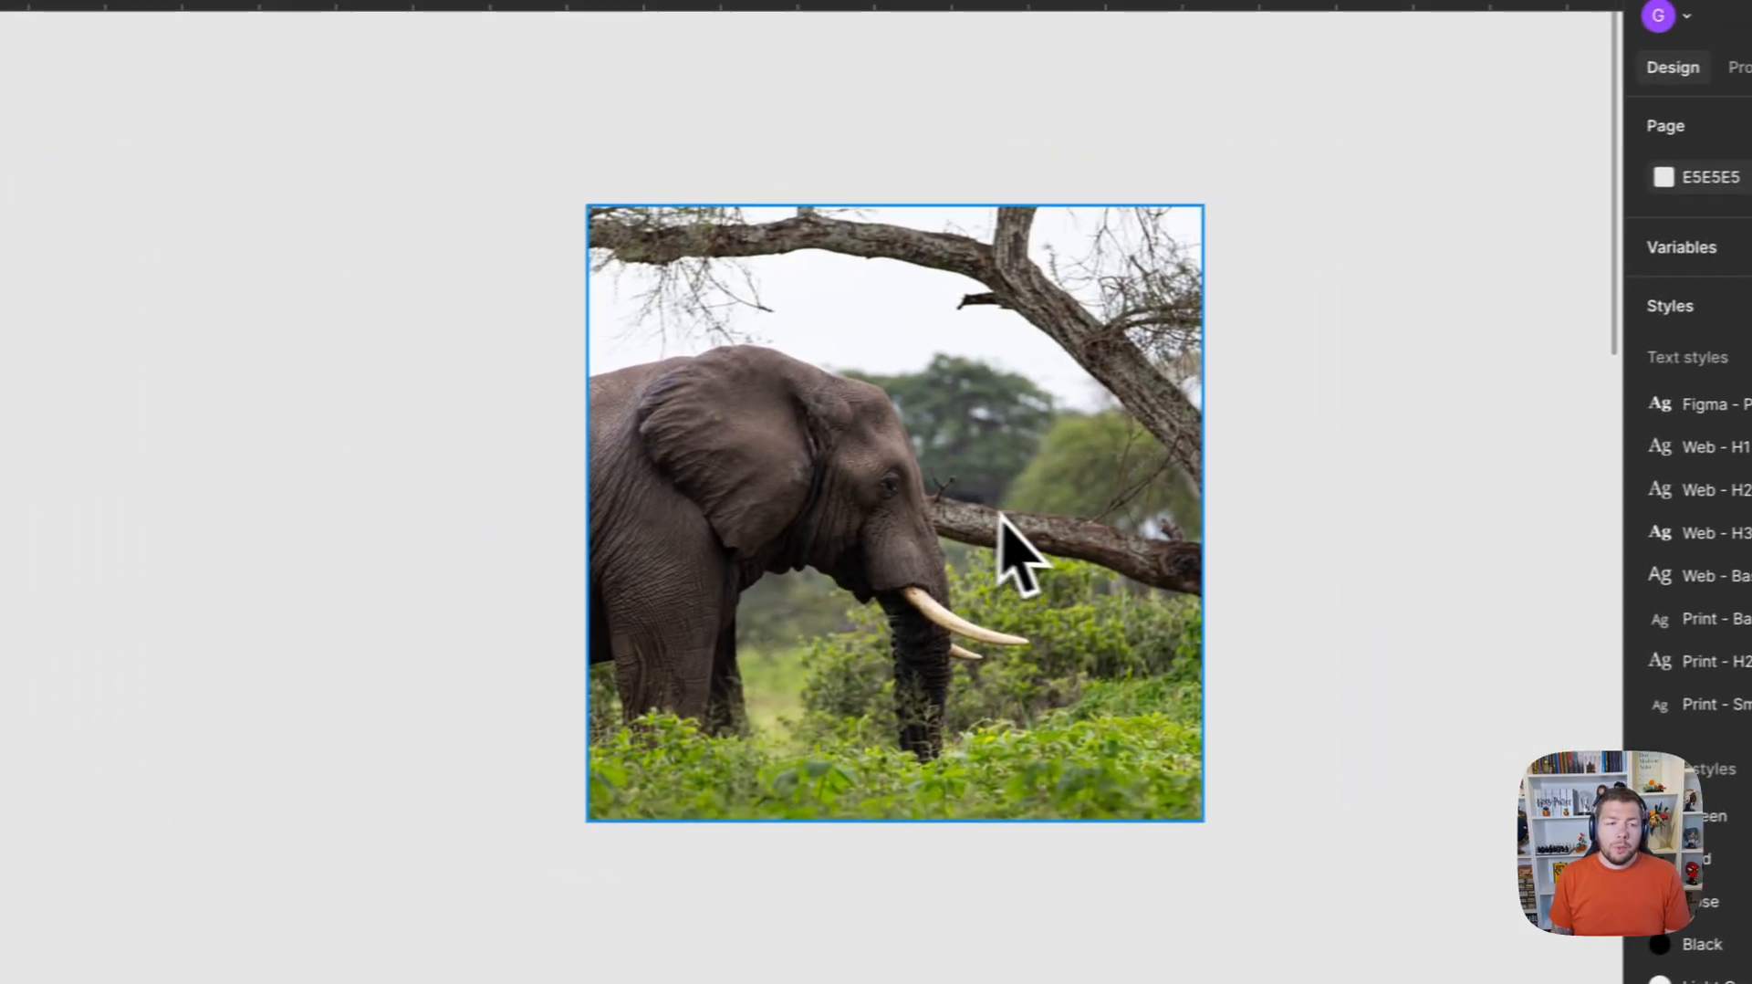
scroll(1090, 538, down, 2)
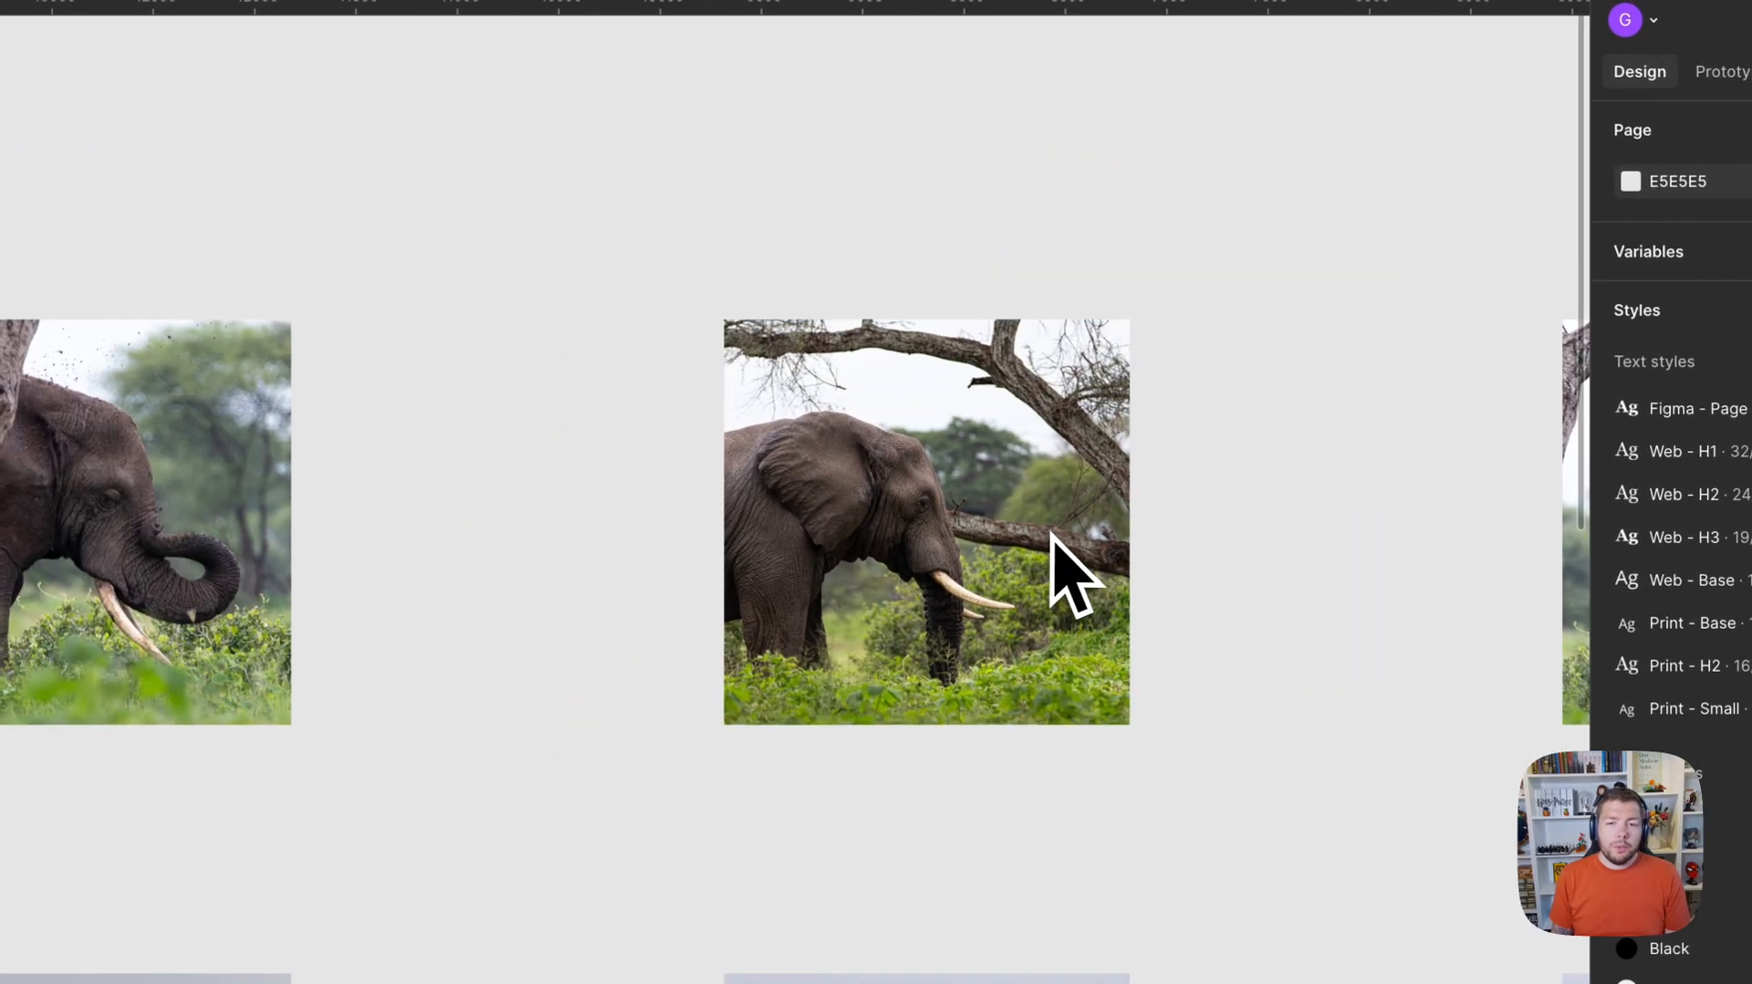
key(space)
drag(1091, 539, 623, 473)
scroll(813, 579, down, 3)
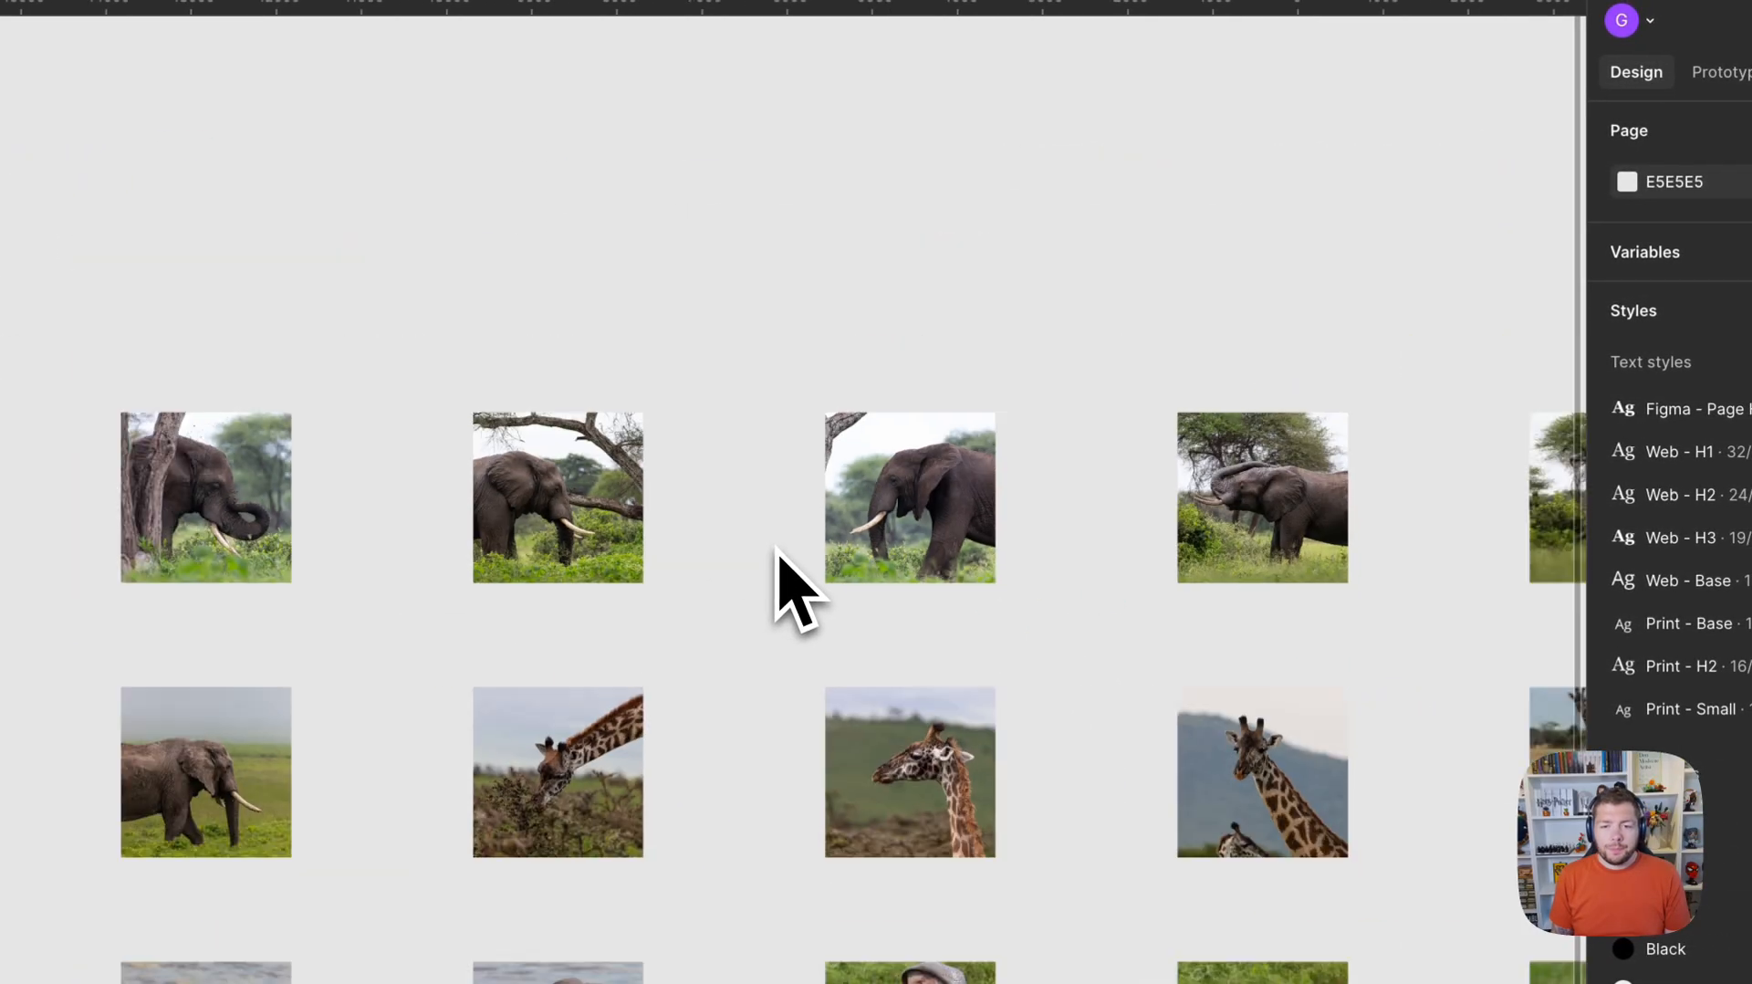
scroll(776, 548, down, 2)
key(space)
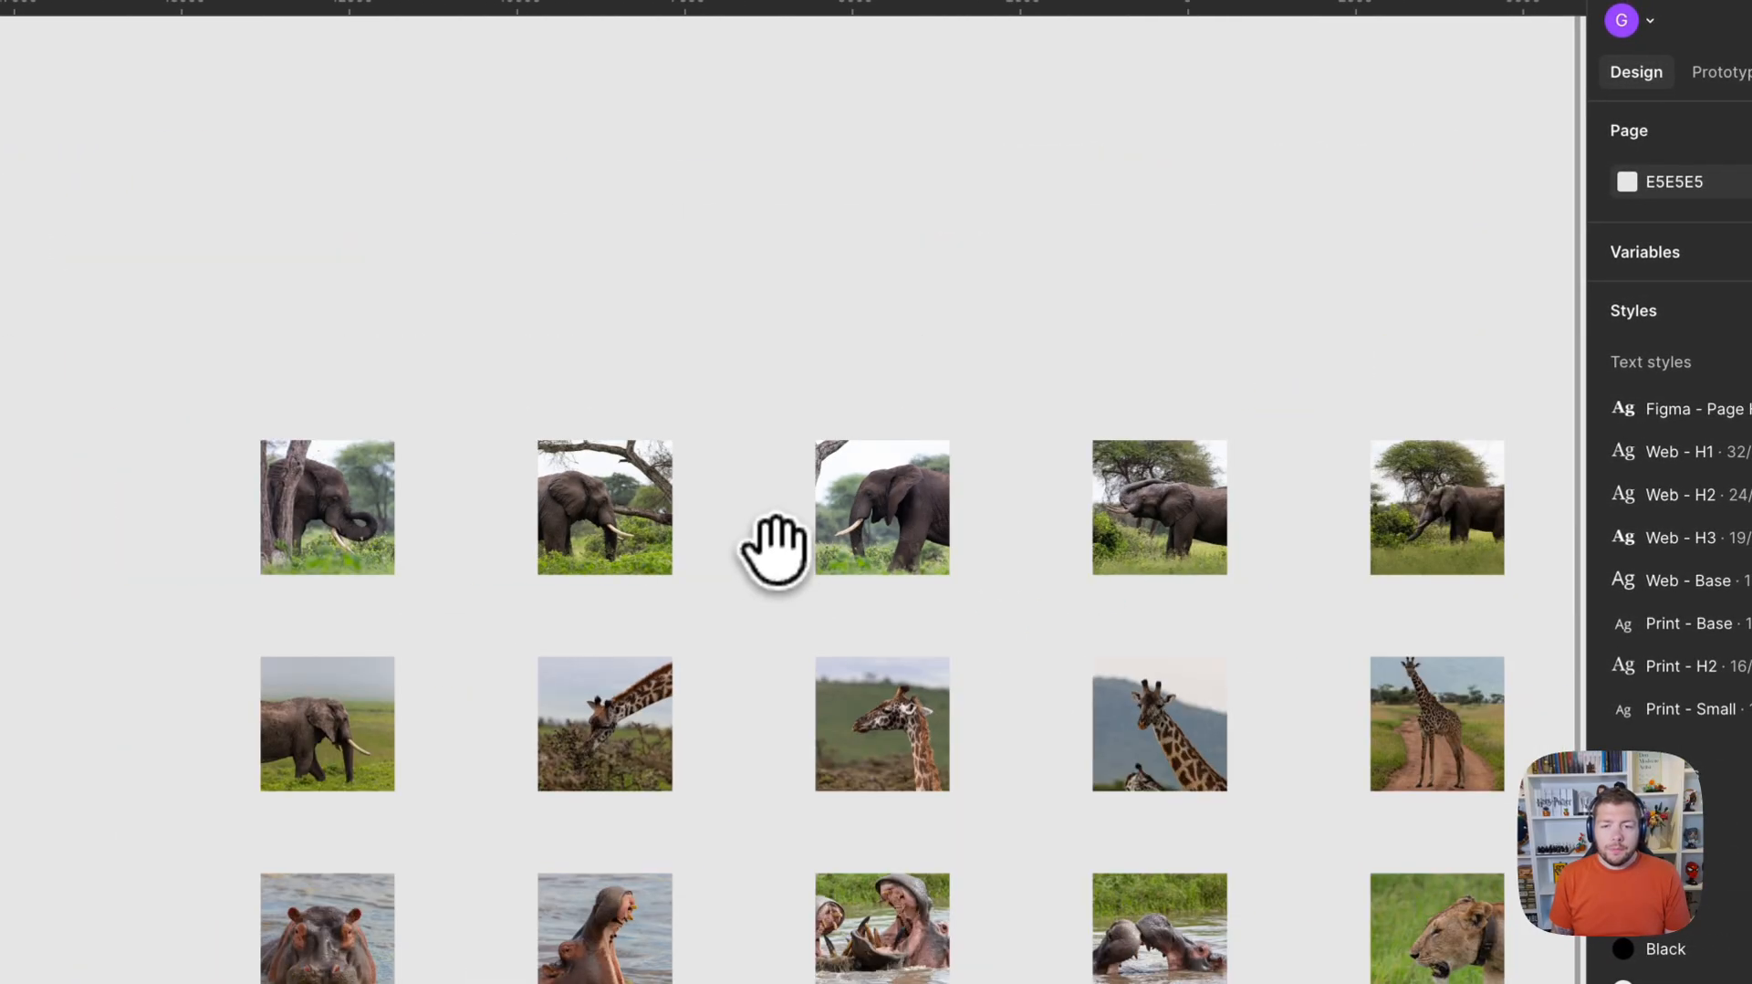
drag(776, 548, 634, 325)
scroll(691, 311, down, 3)
key(space)
drag(706, 397, 623, 363)
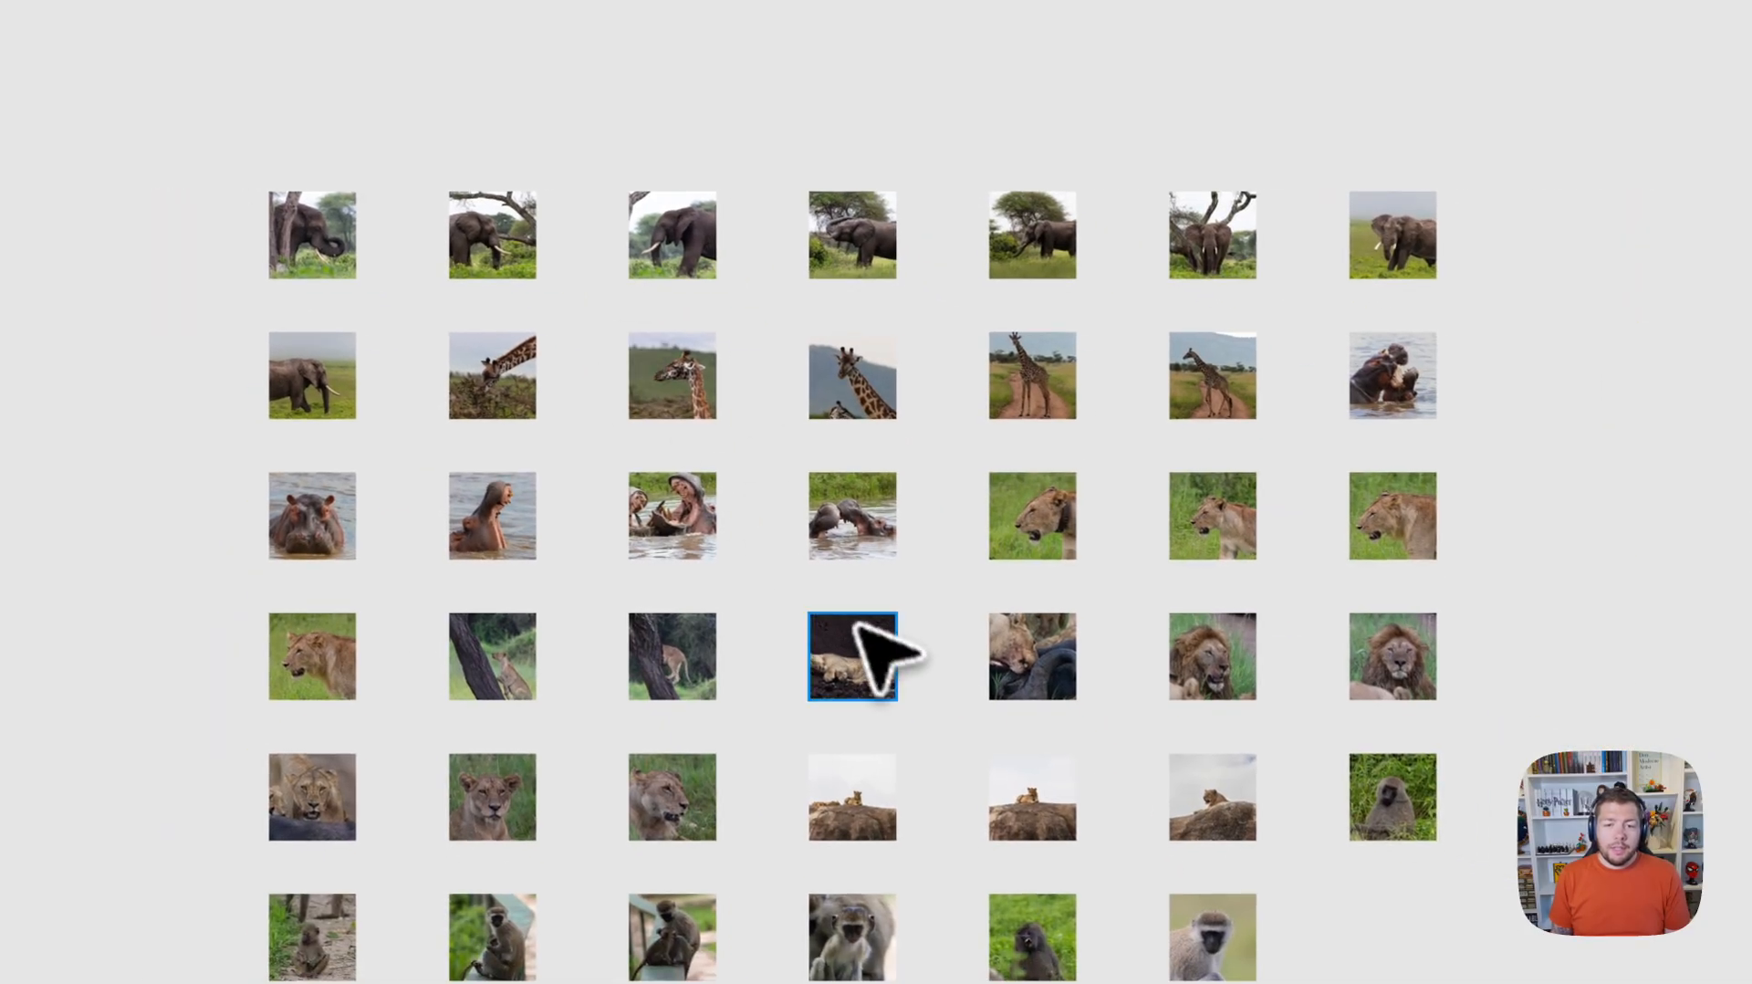
Set the sleeping lion image's fill to Crop and shift the photo so the lion's head is inside the square.
scroll(871, 643, up, 5)
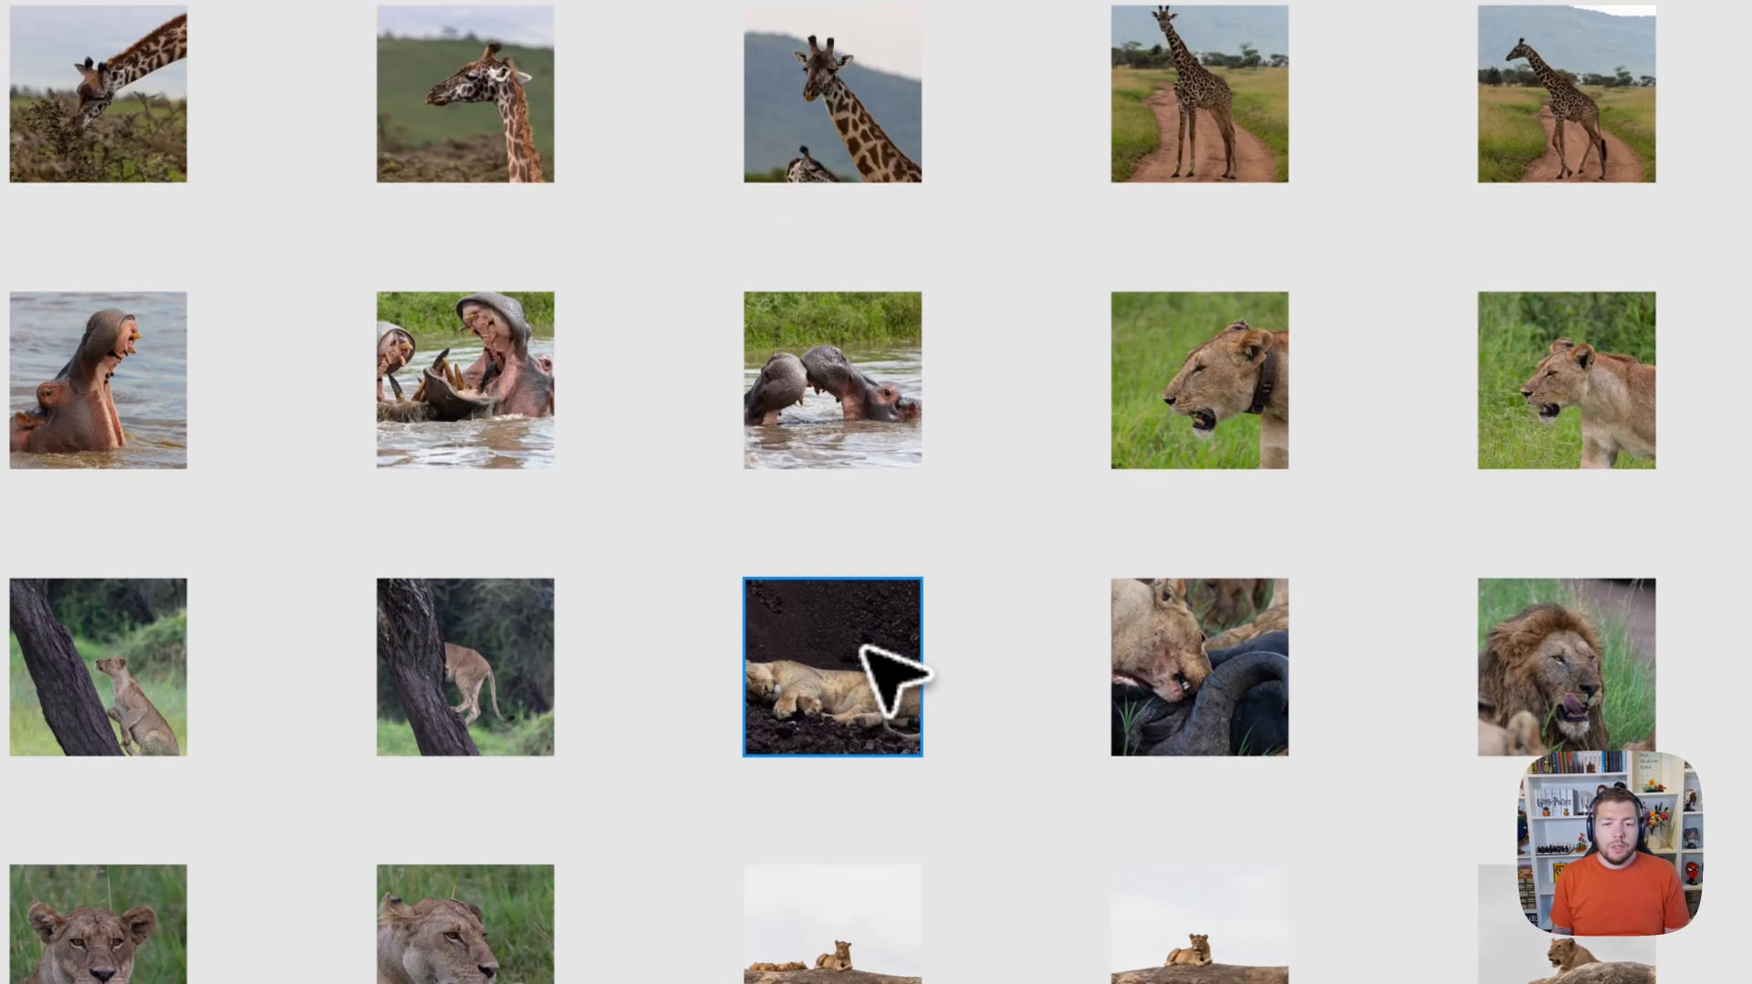
double_click(839, 675)
click(1342, 613)
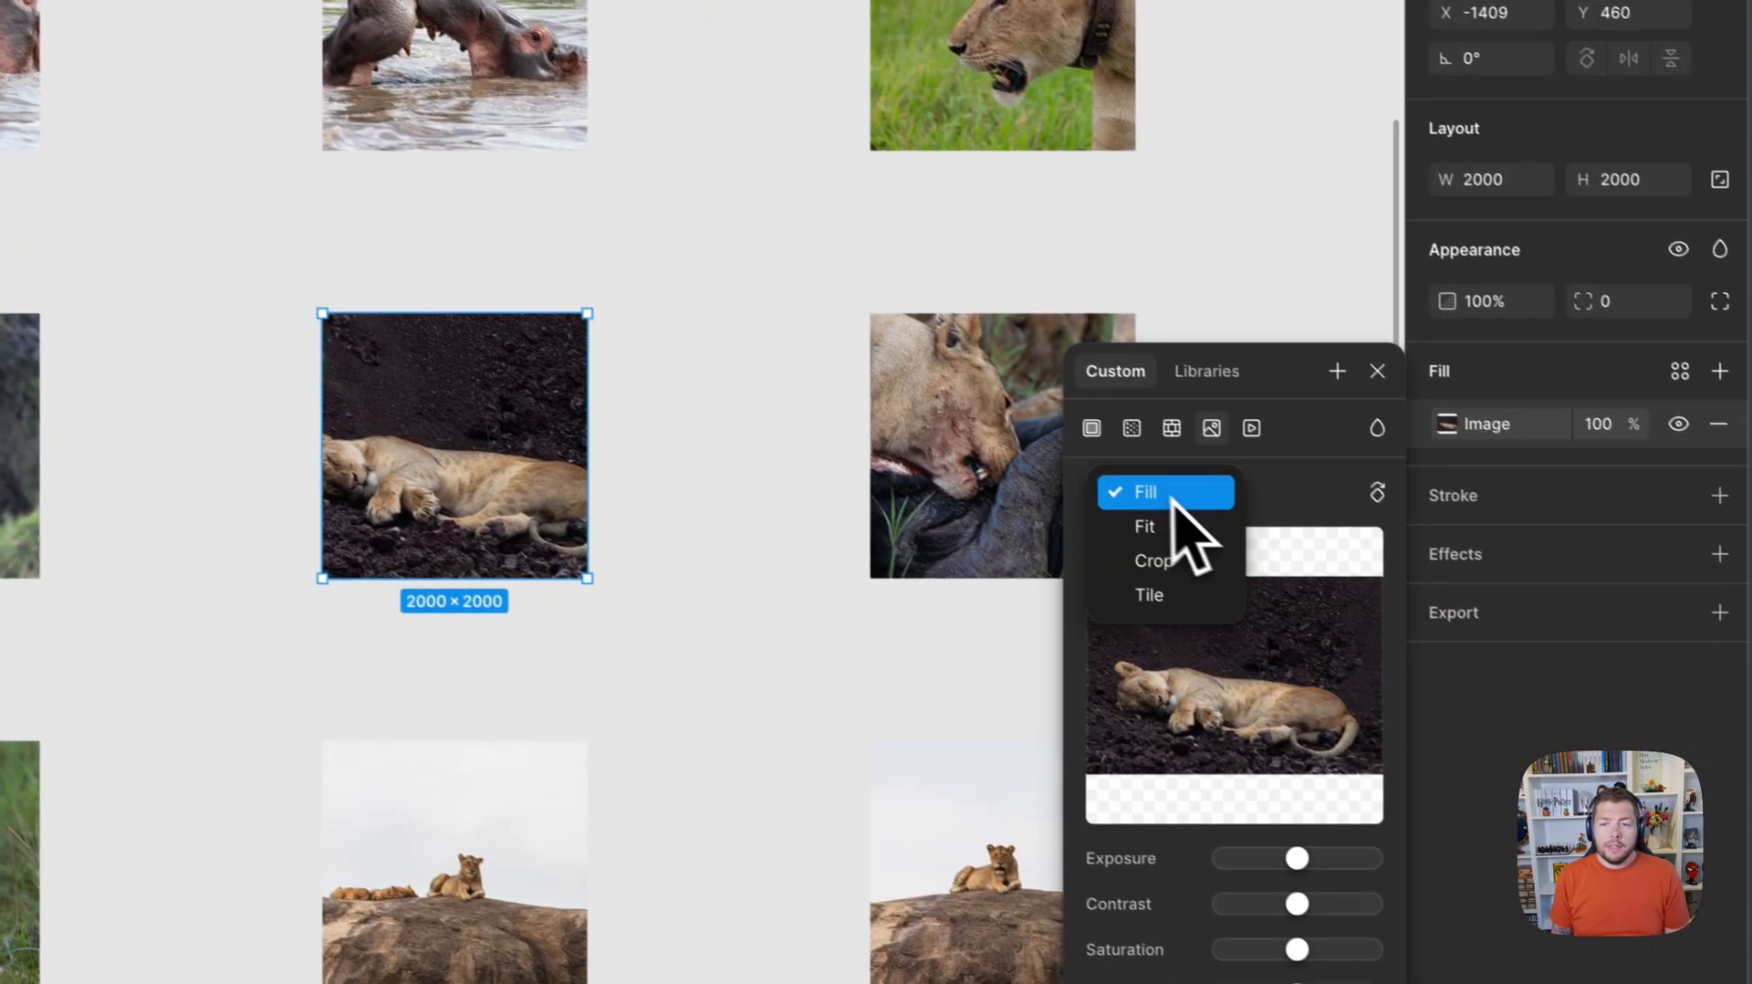
click(1342, 680)
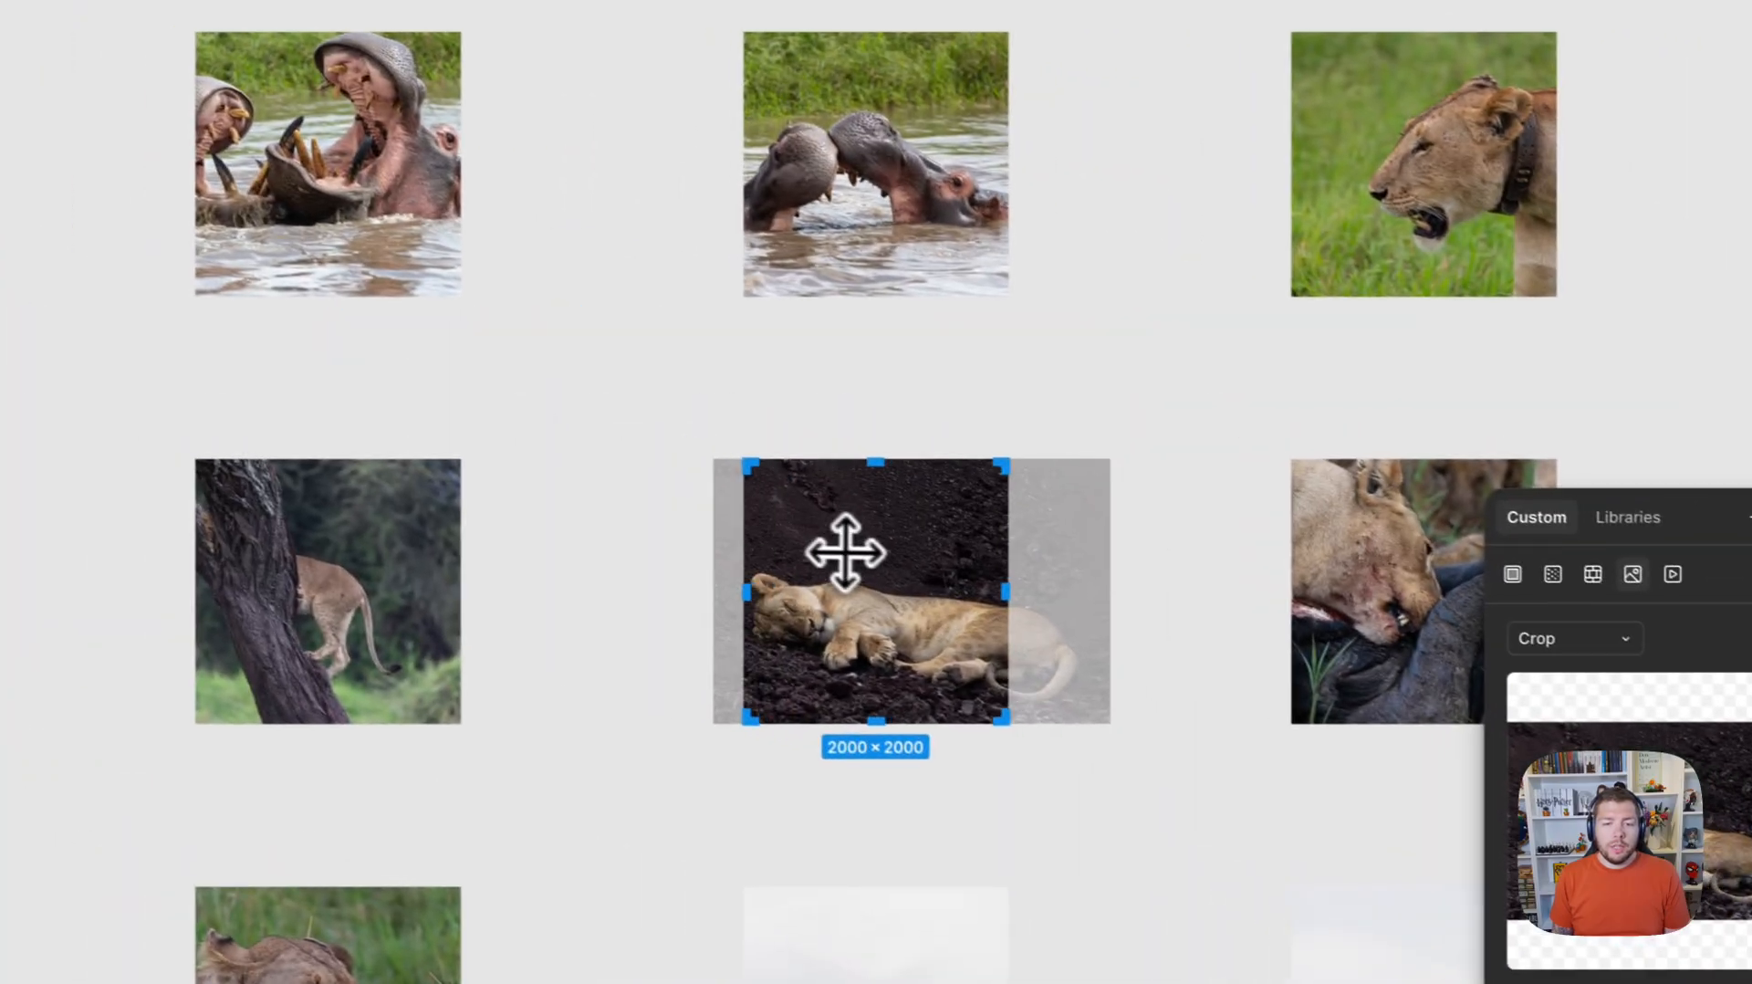
drag(846, 553, 853, 539)
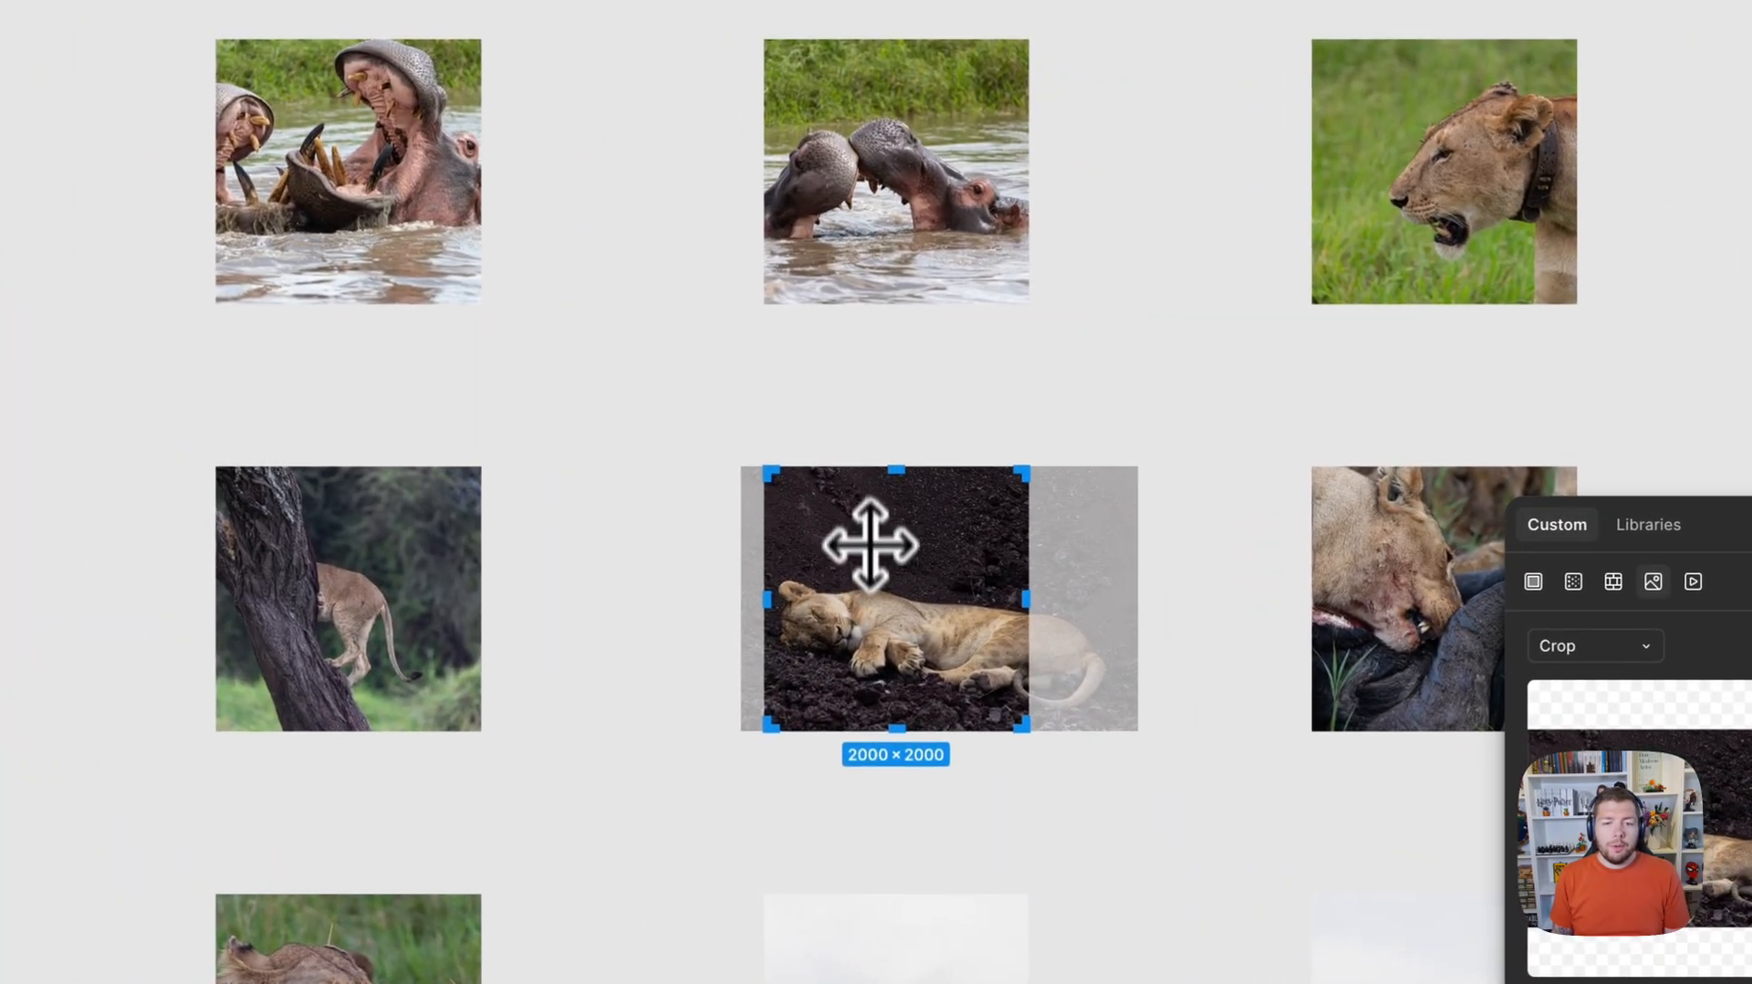
click(854, 429)
click(854, 429)
Select all 41 images in the grid and add three PNG export settings to them.
scroll(737, 393, down, 5)
scroll(744, 397, down, 3)
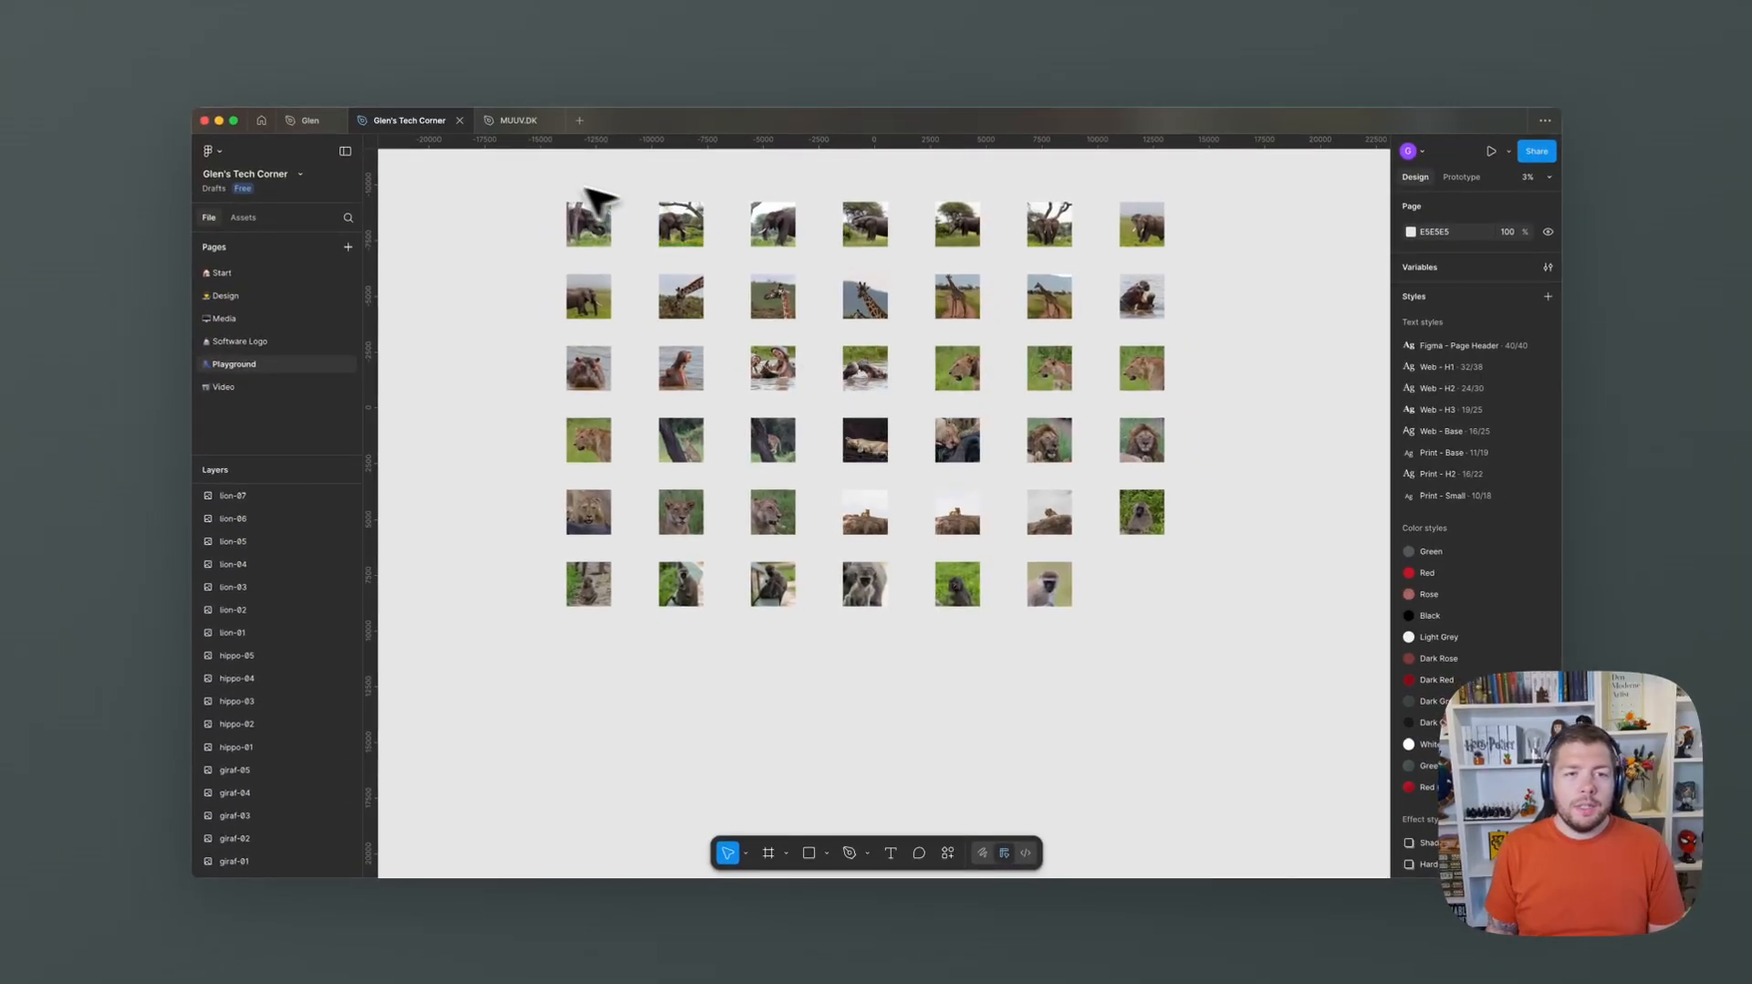
drag(557, 196, 1223, 696)
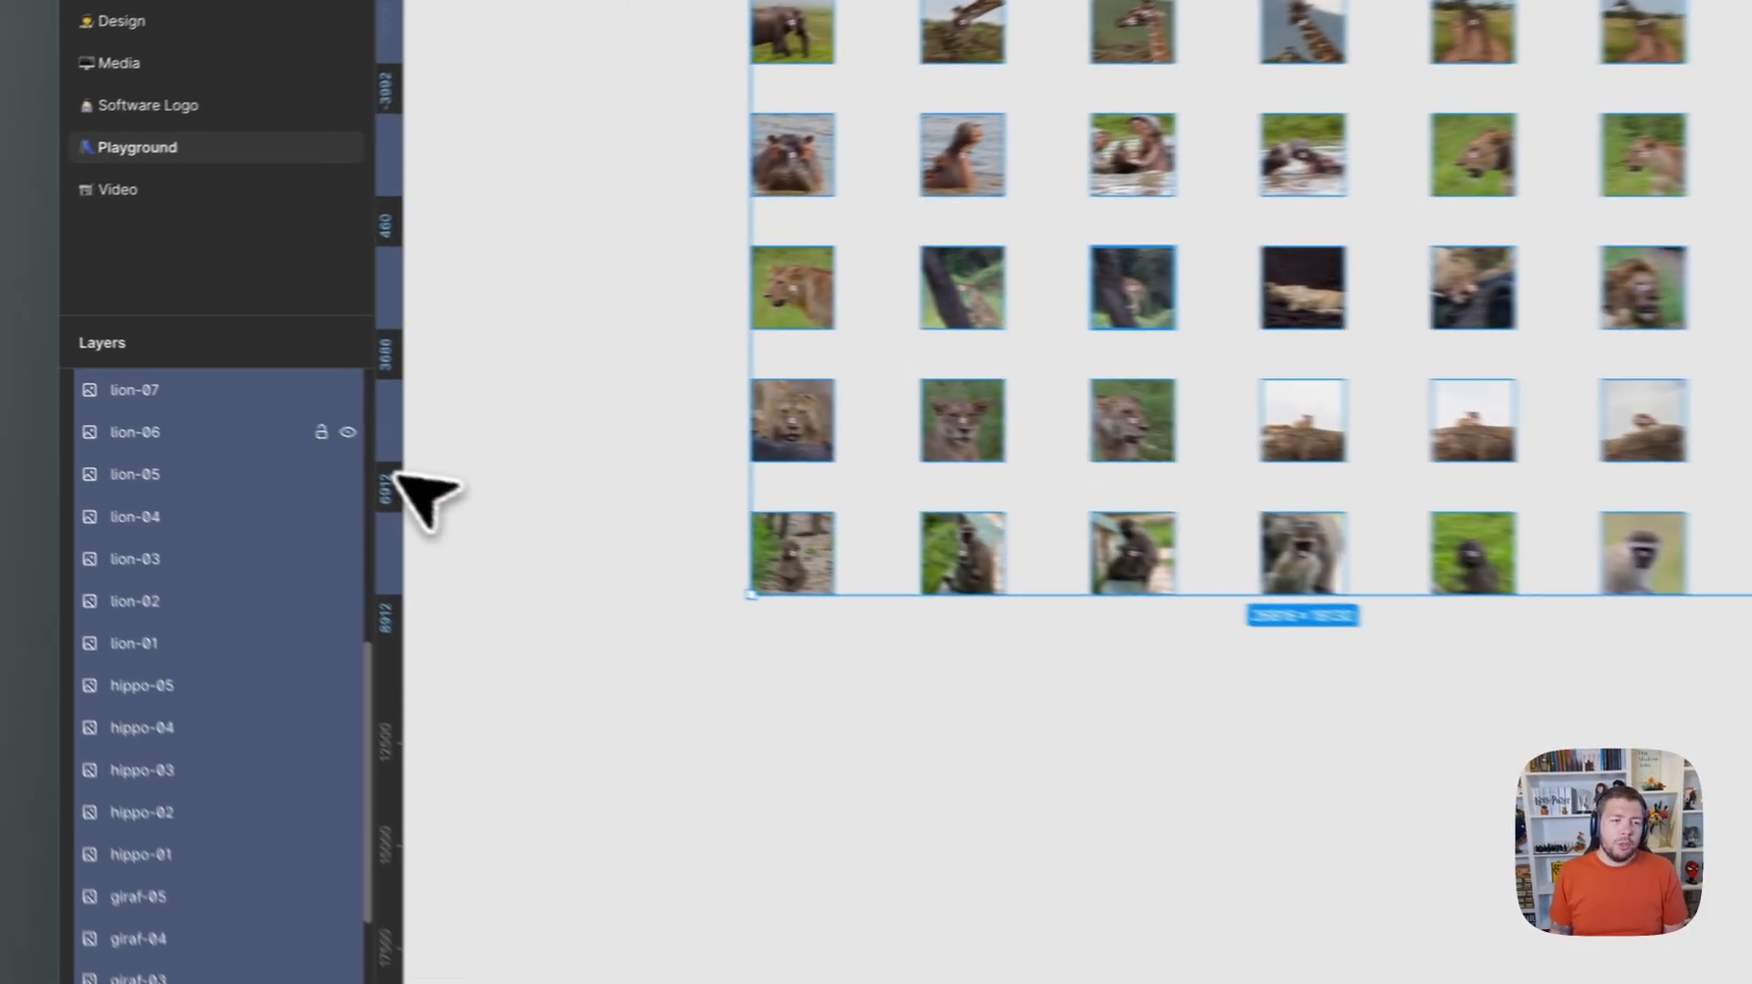
scroll(274, 514, up, 5)
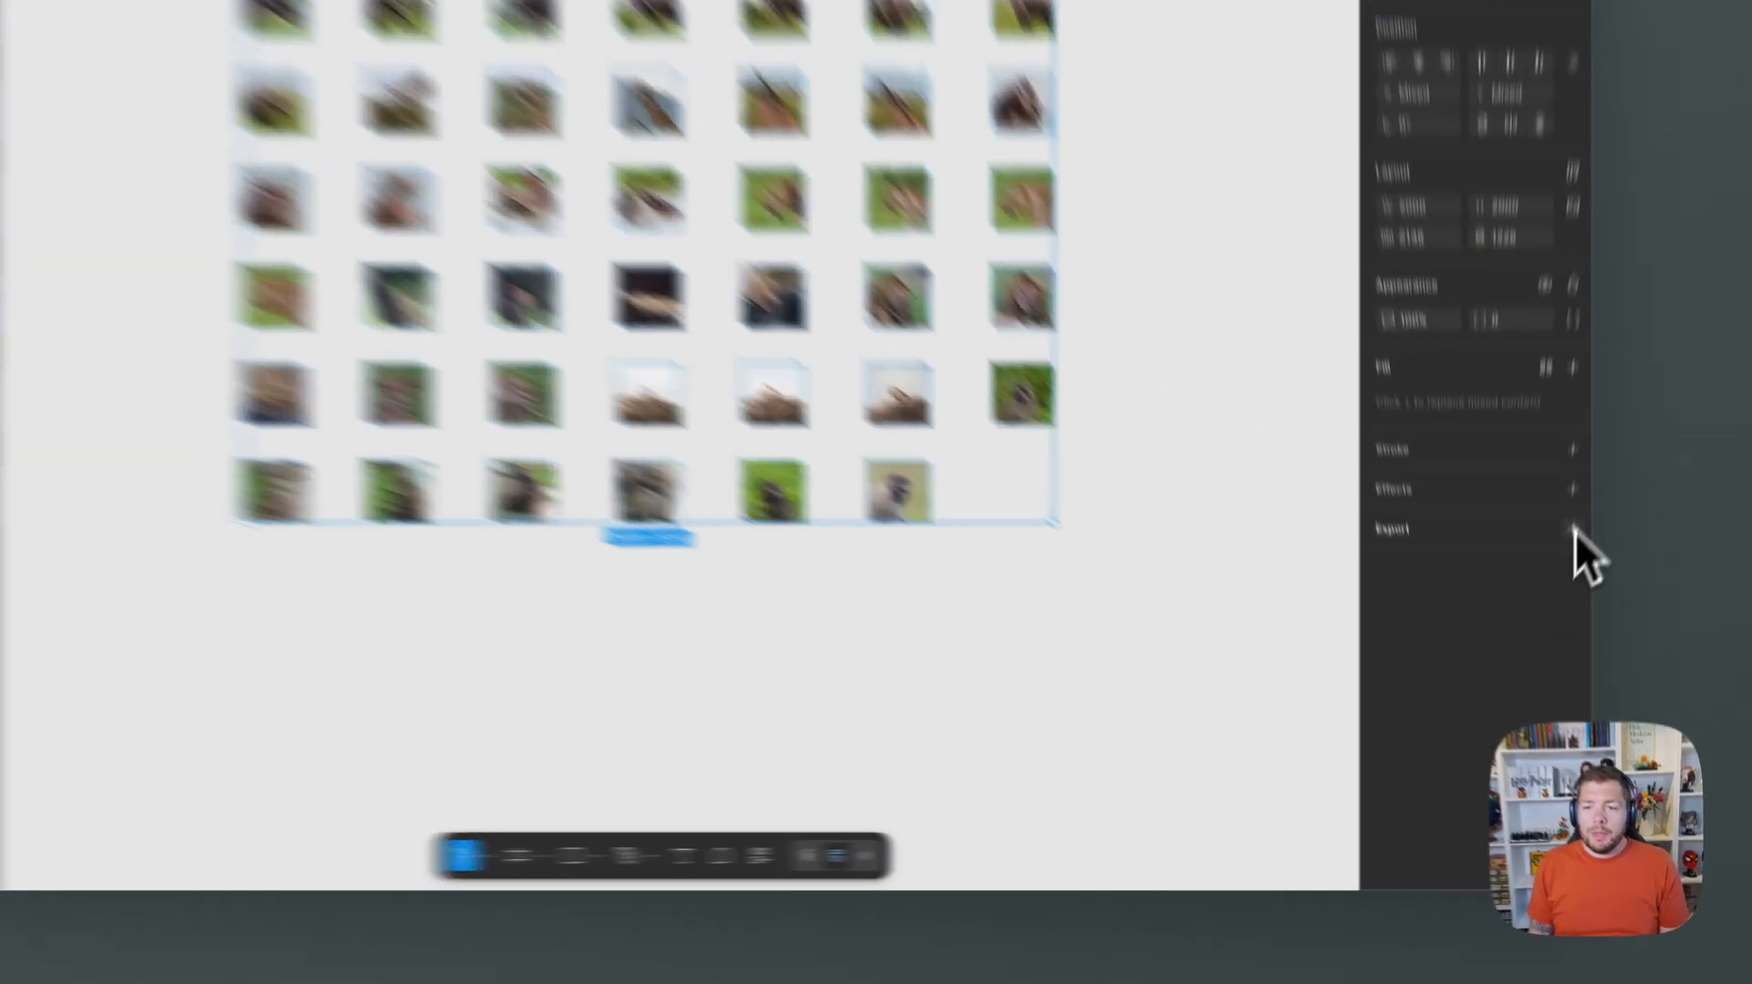
click(1572, 530)
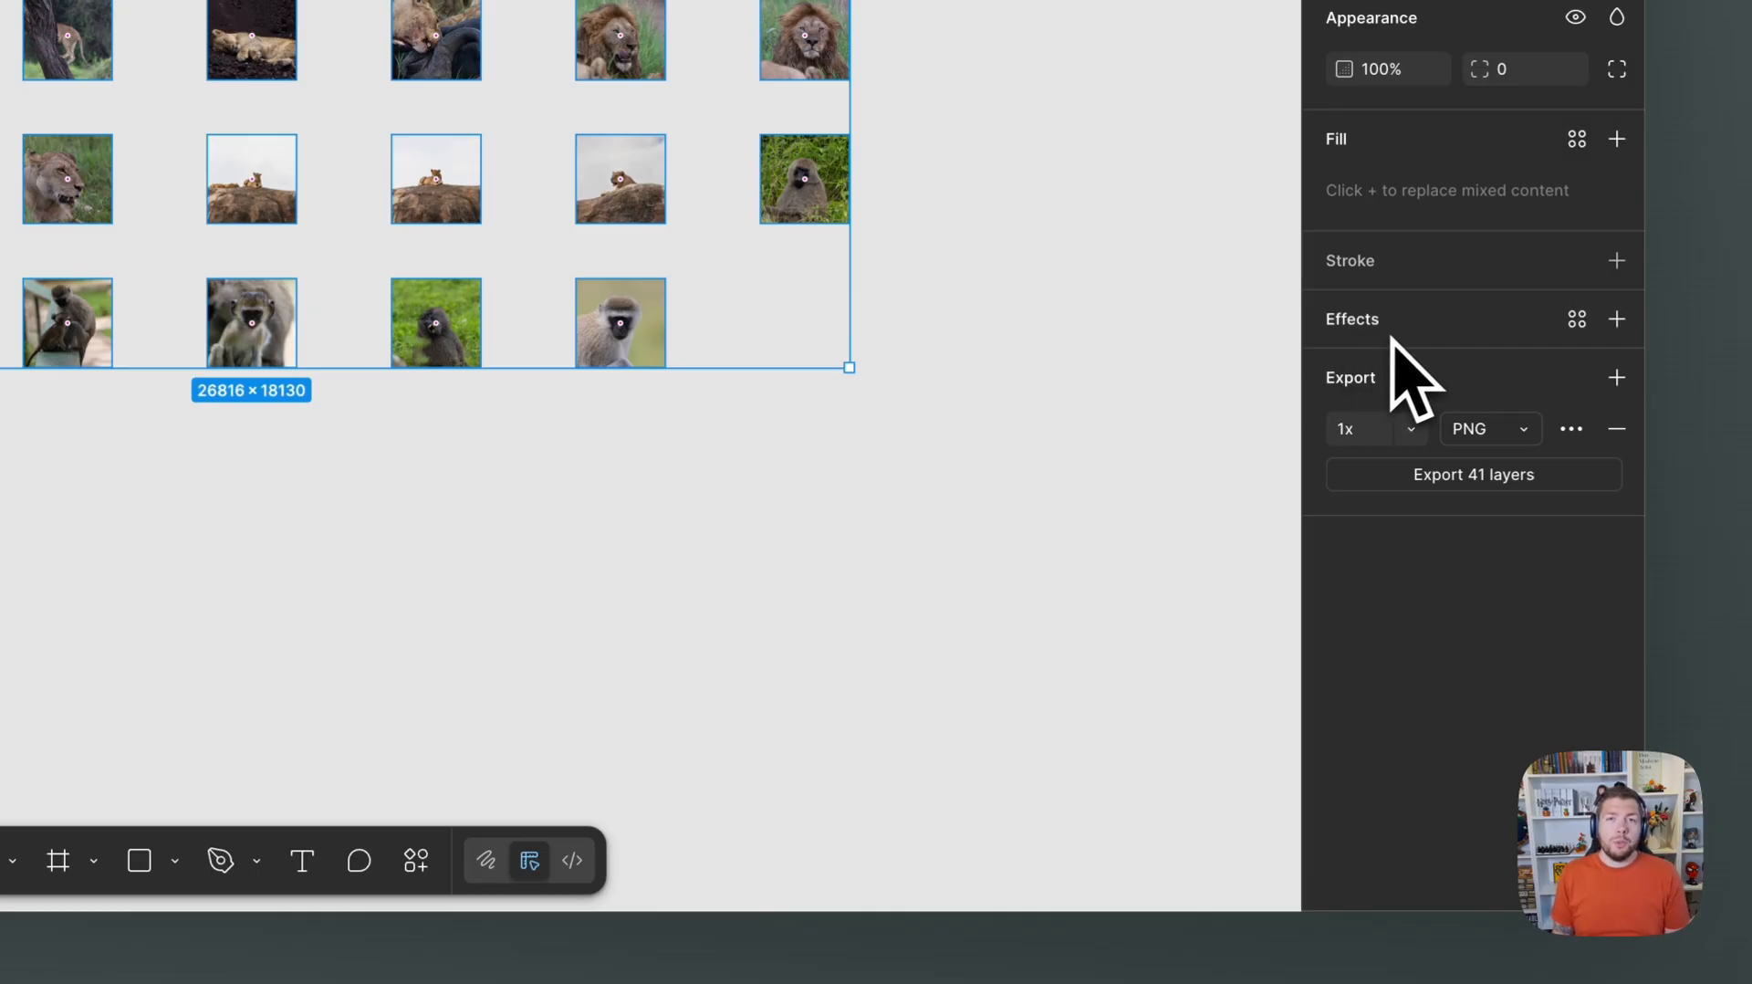
click(1616, 376)
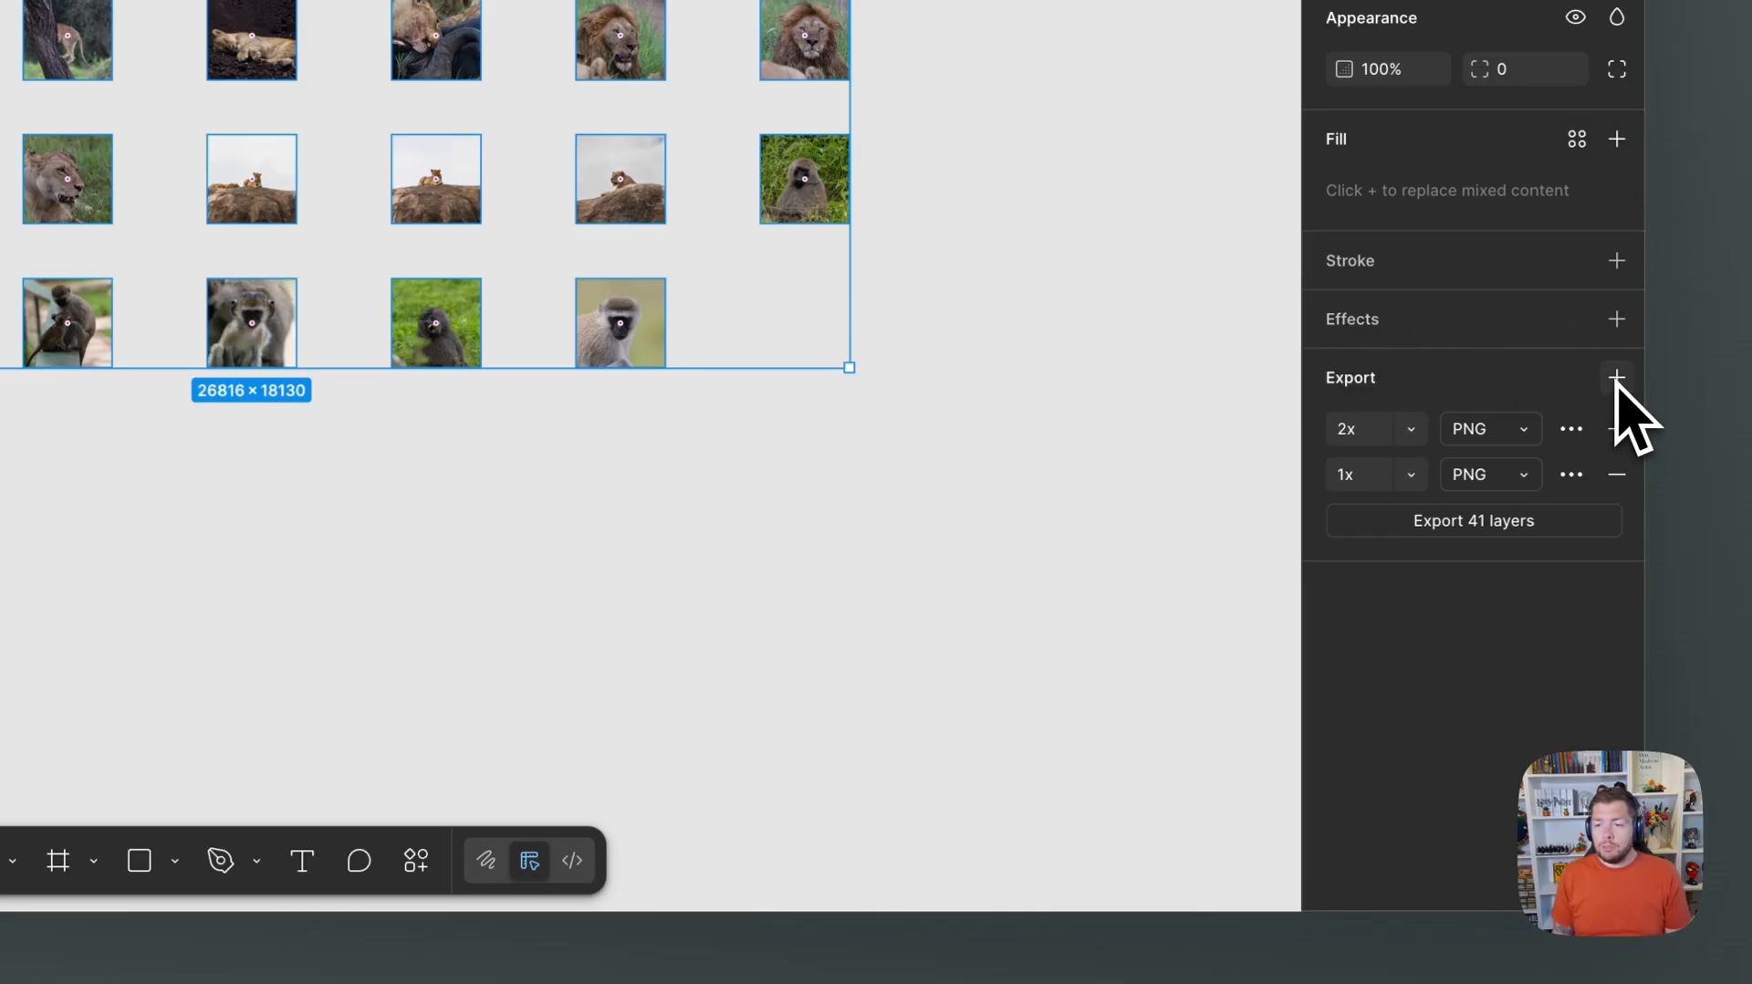
click(1616, 377)
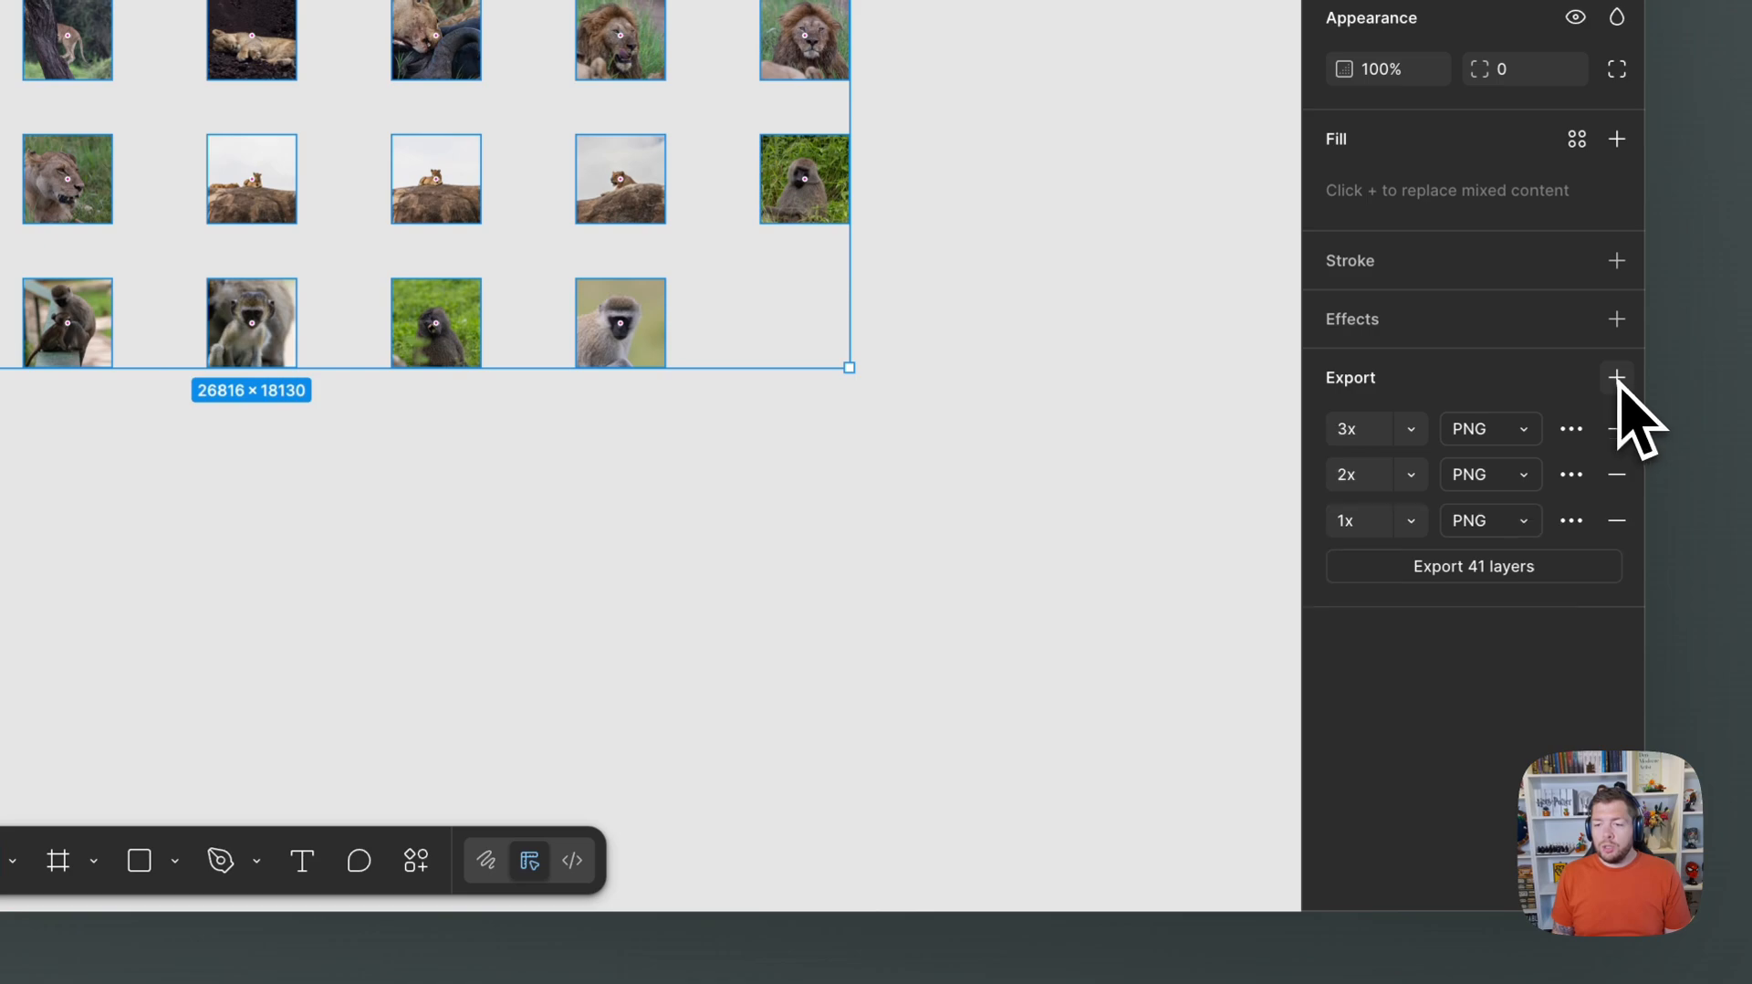
Change the 2x export scale to 0.5x and the 3x export scale to 0.25x.
click(1410, 474)
click(1410, 344)
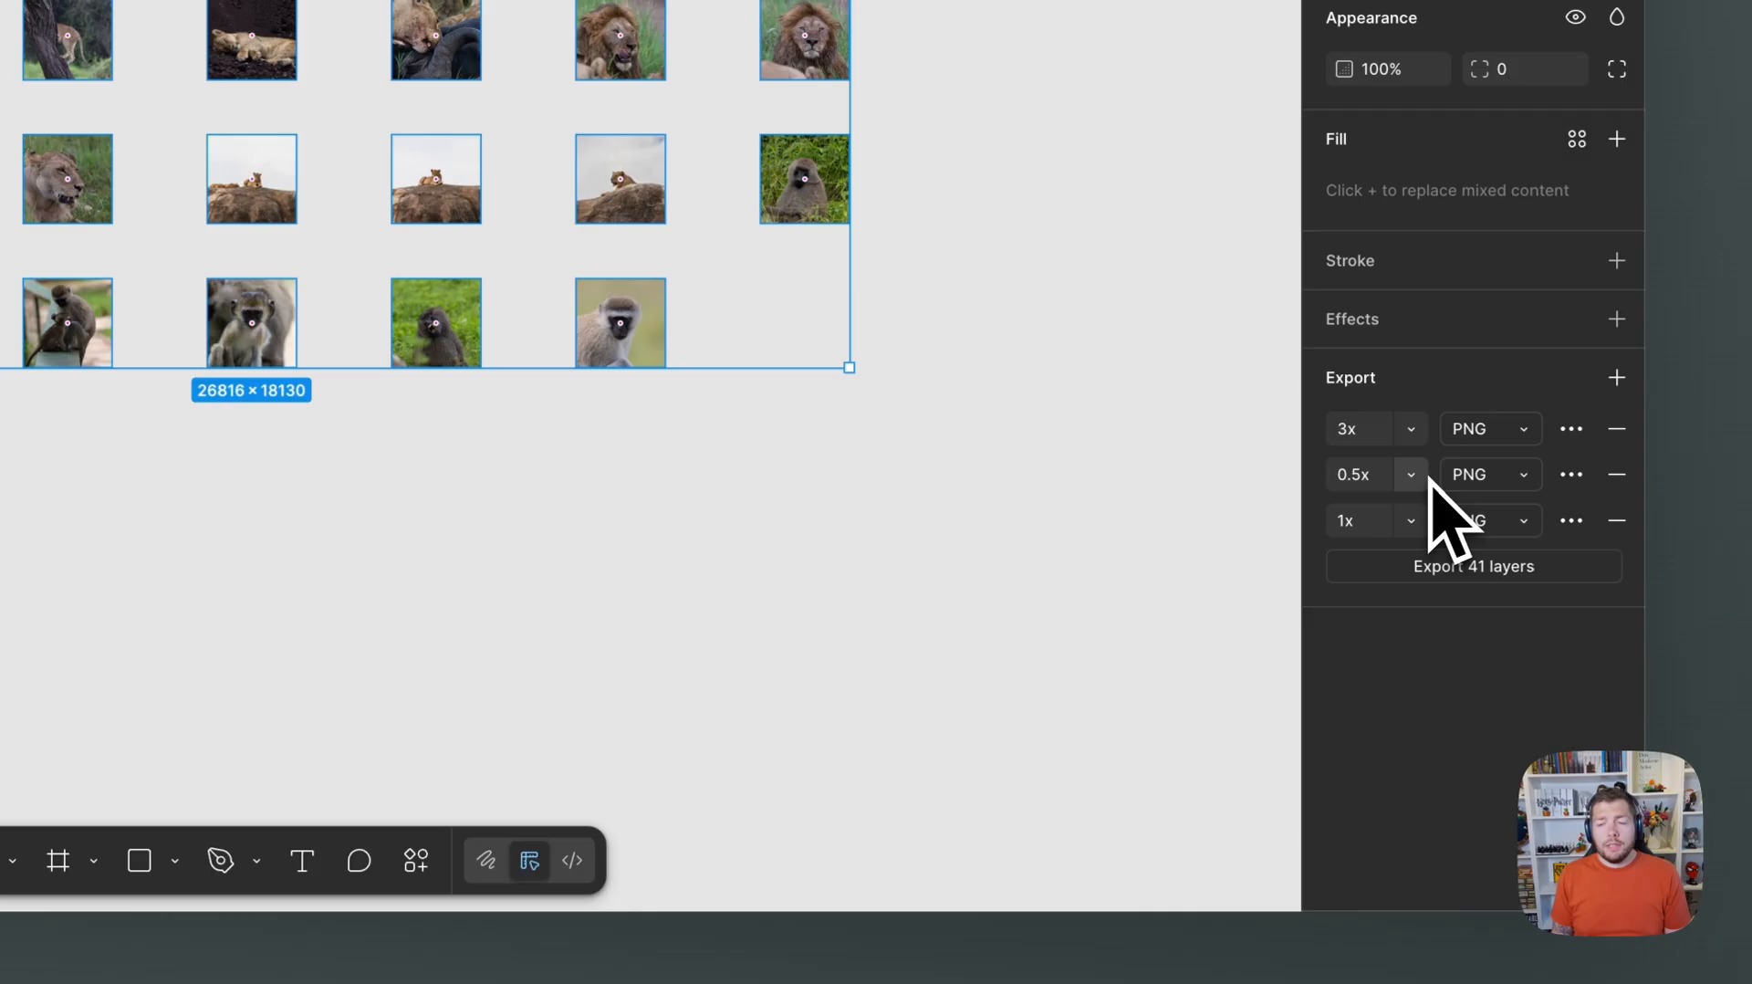
click(1416, 432)
click(1400, 263)
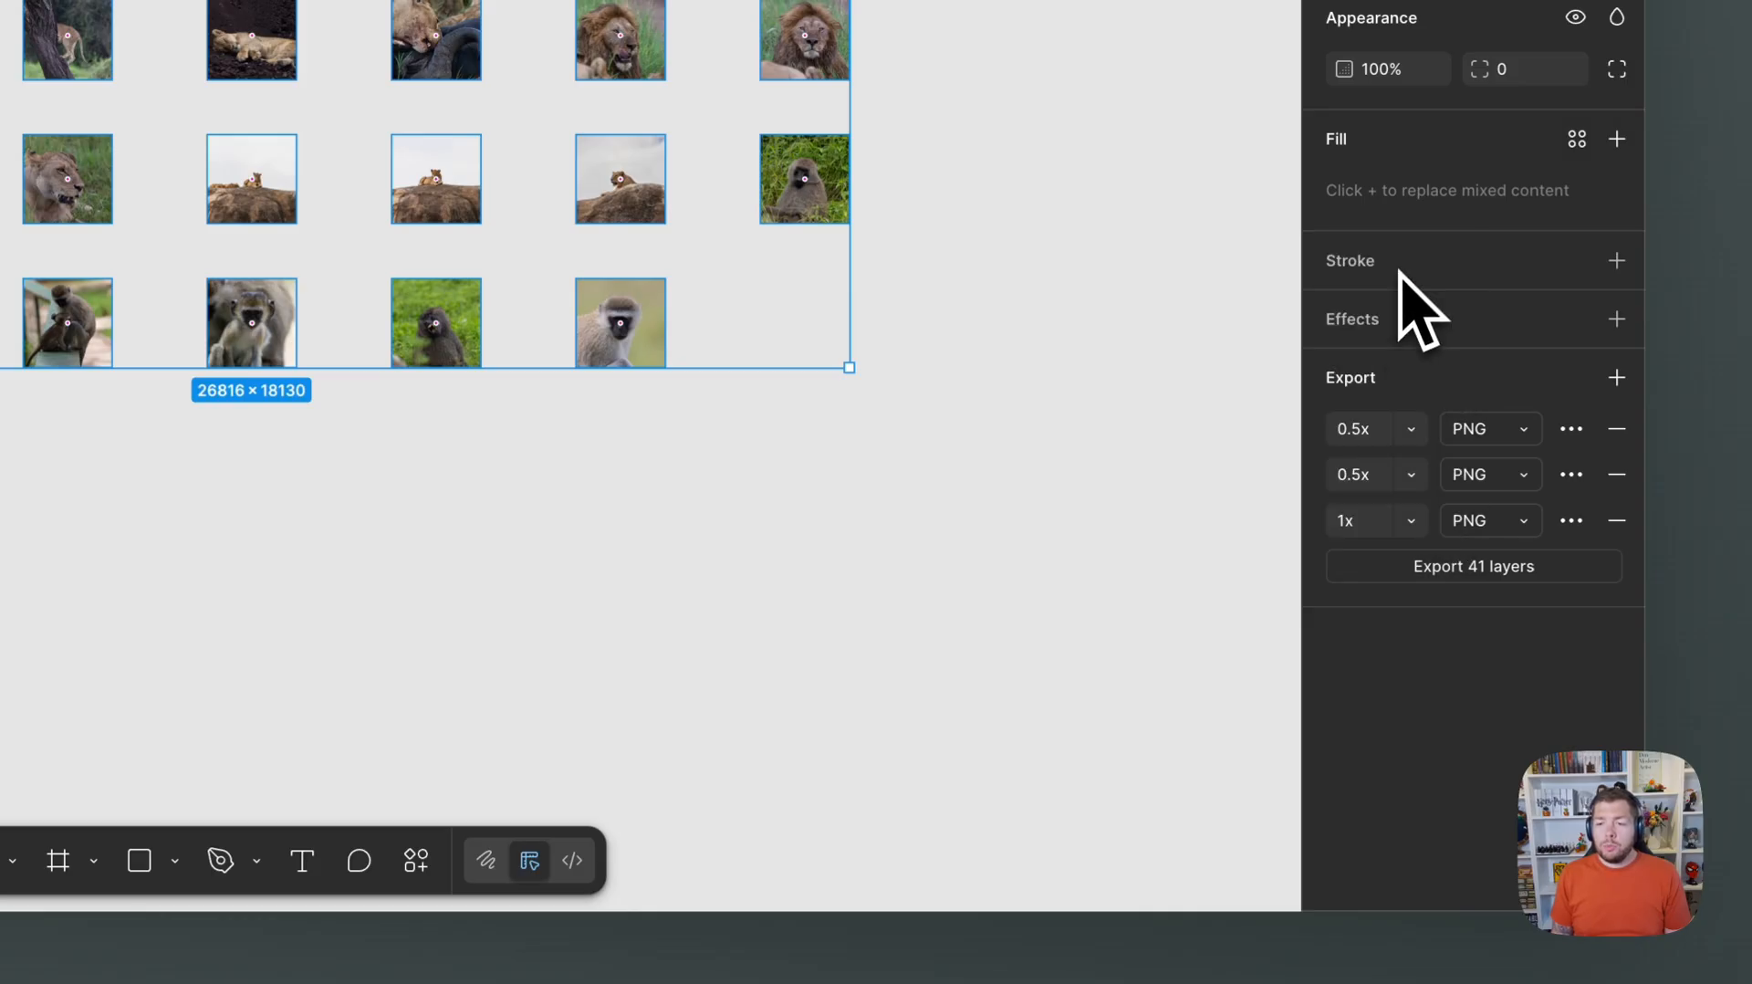
click(1367, 432)
click(1365, 432)
key(shift+Left)
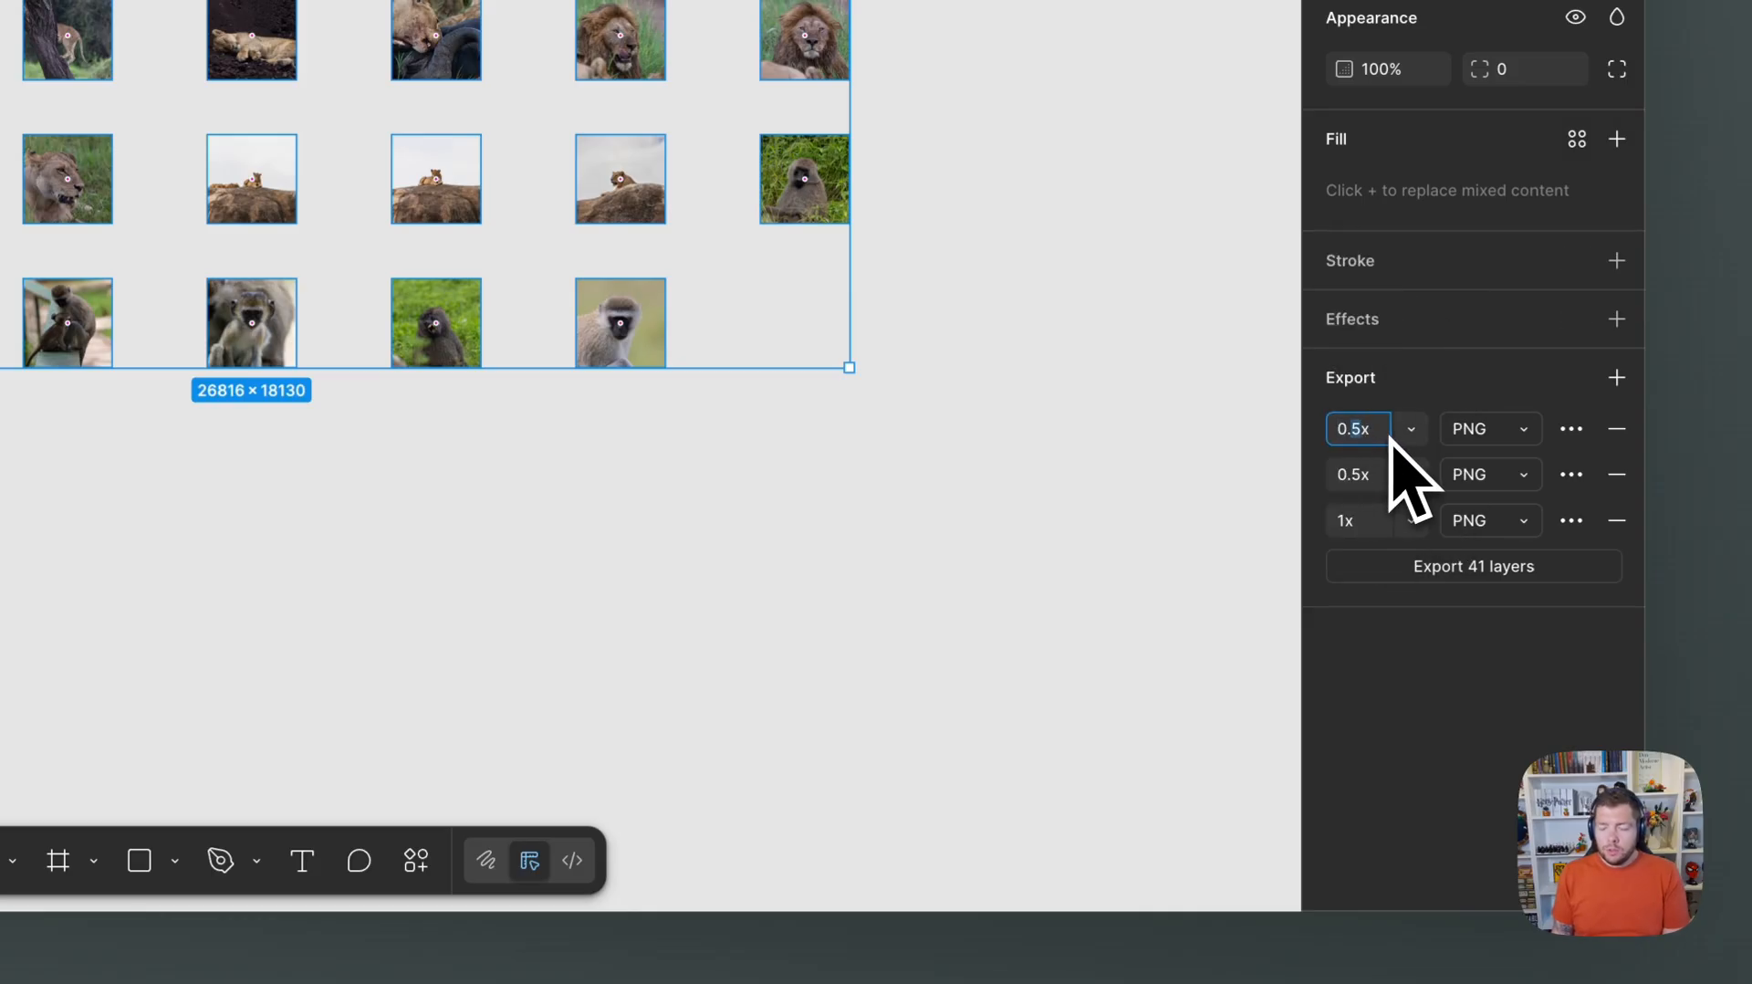
click(1470, 631)
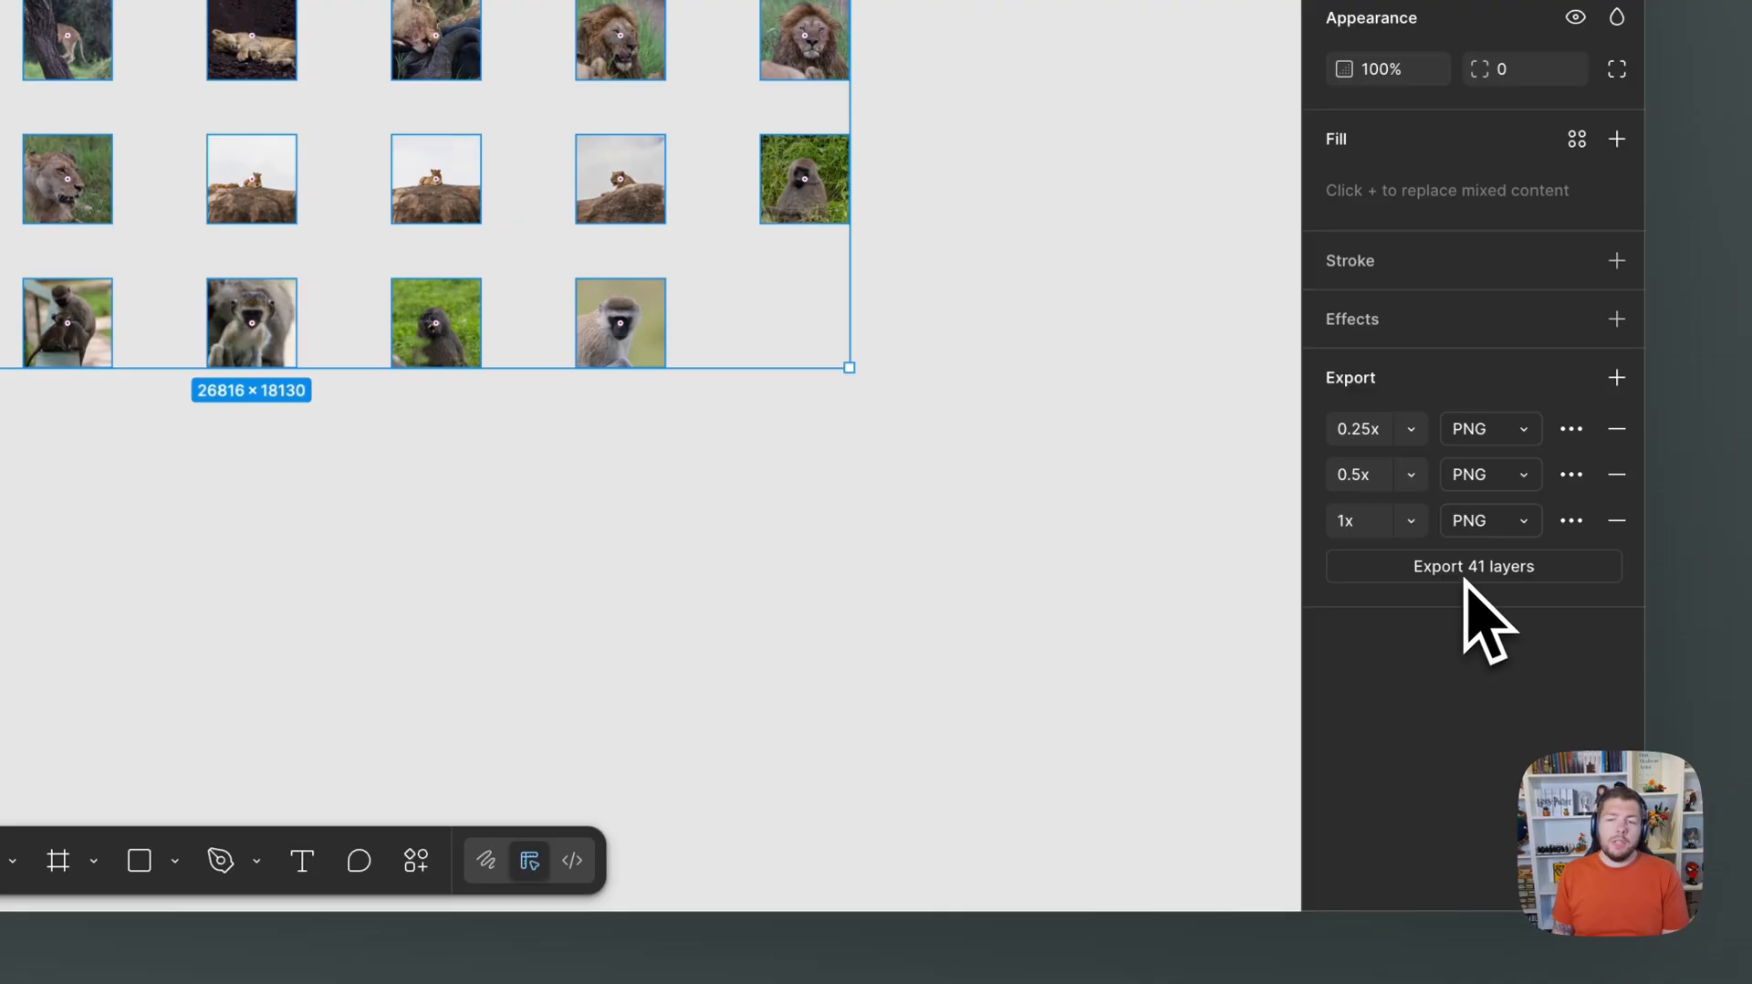
Add a suffix starting with a hyphen to the 0.25x export and the suffix -1000 to the 0.5x export.
click(1572, 428)
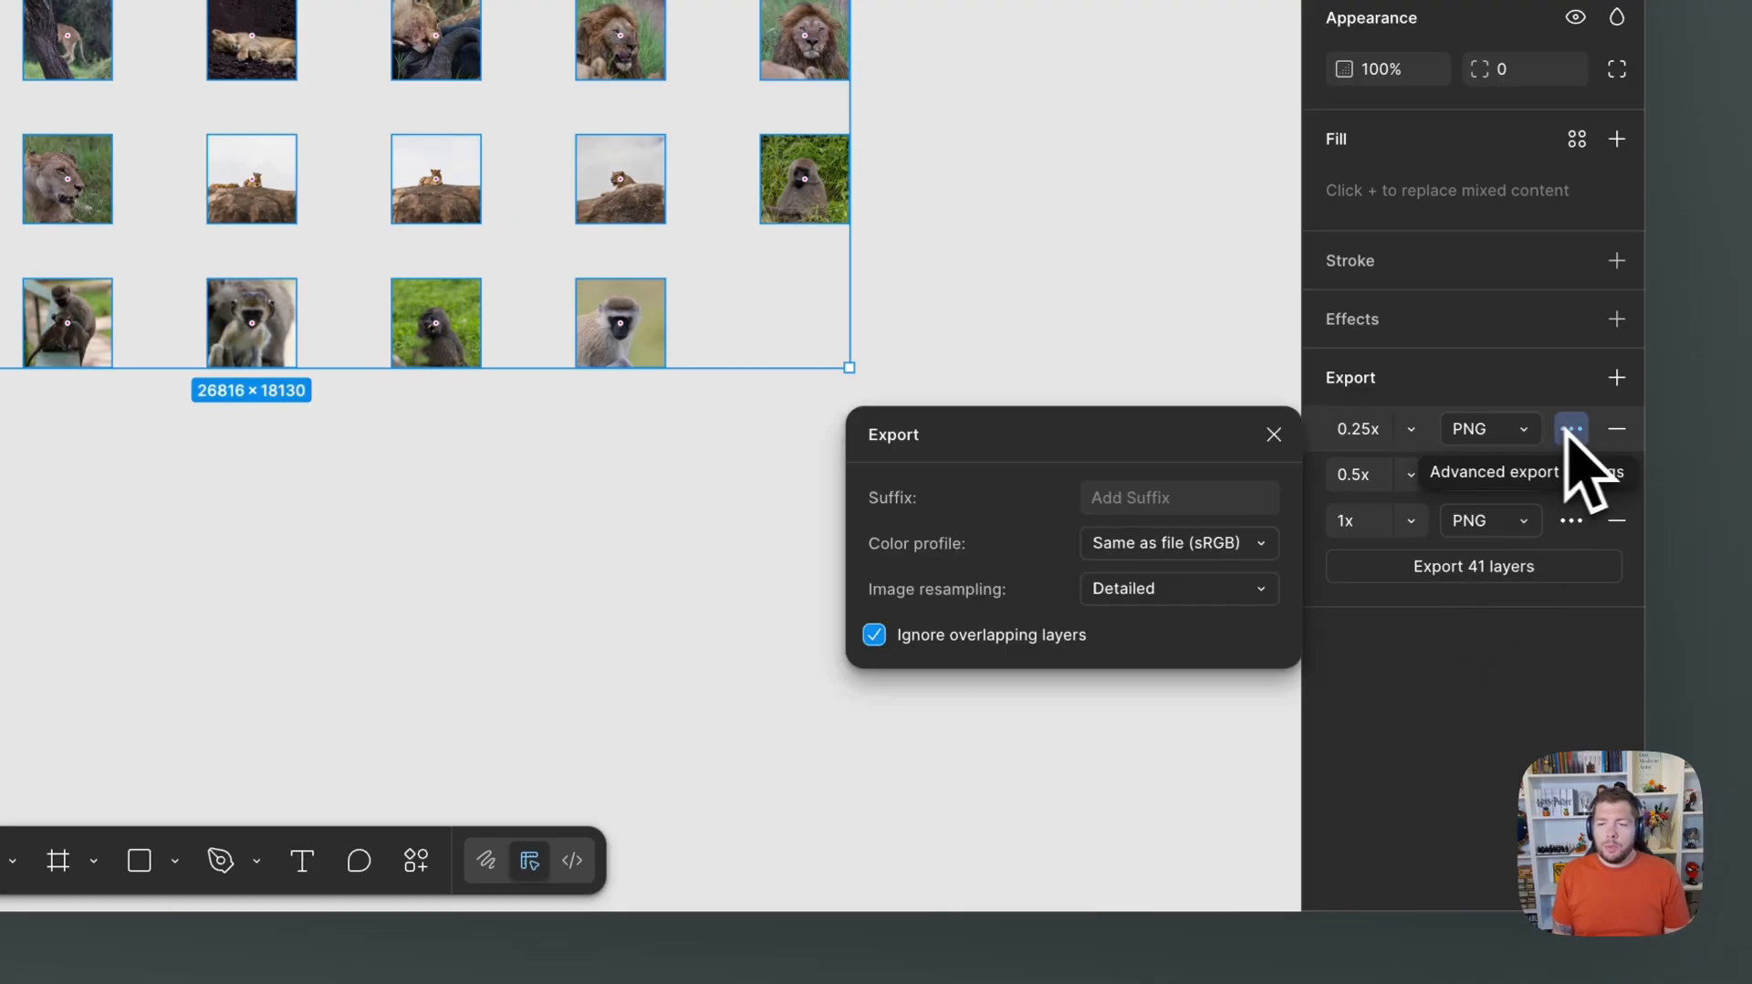
click(1181, 498)
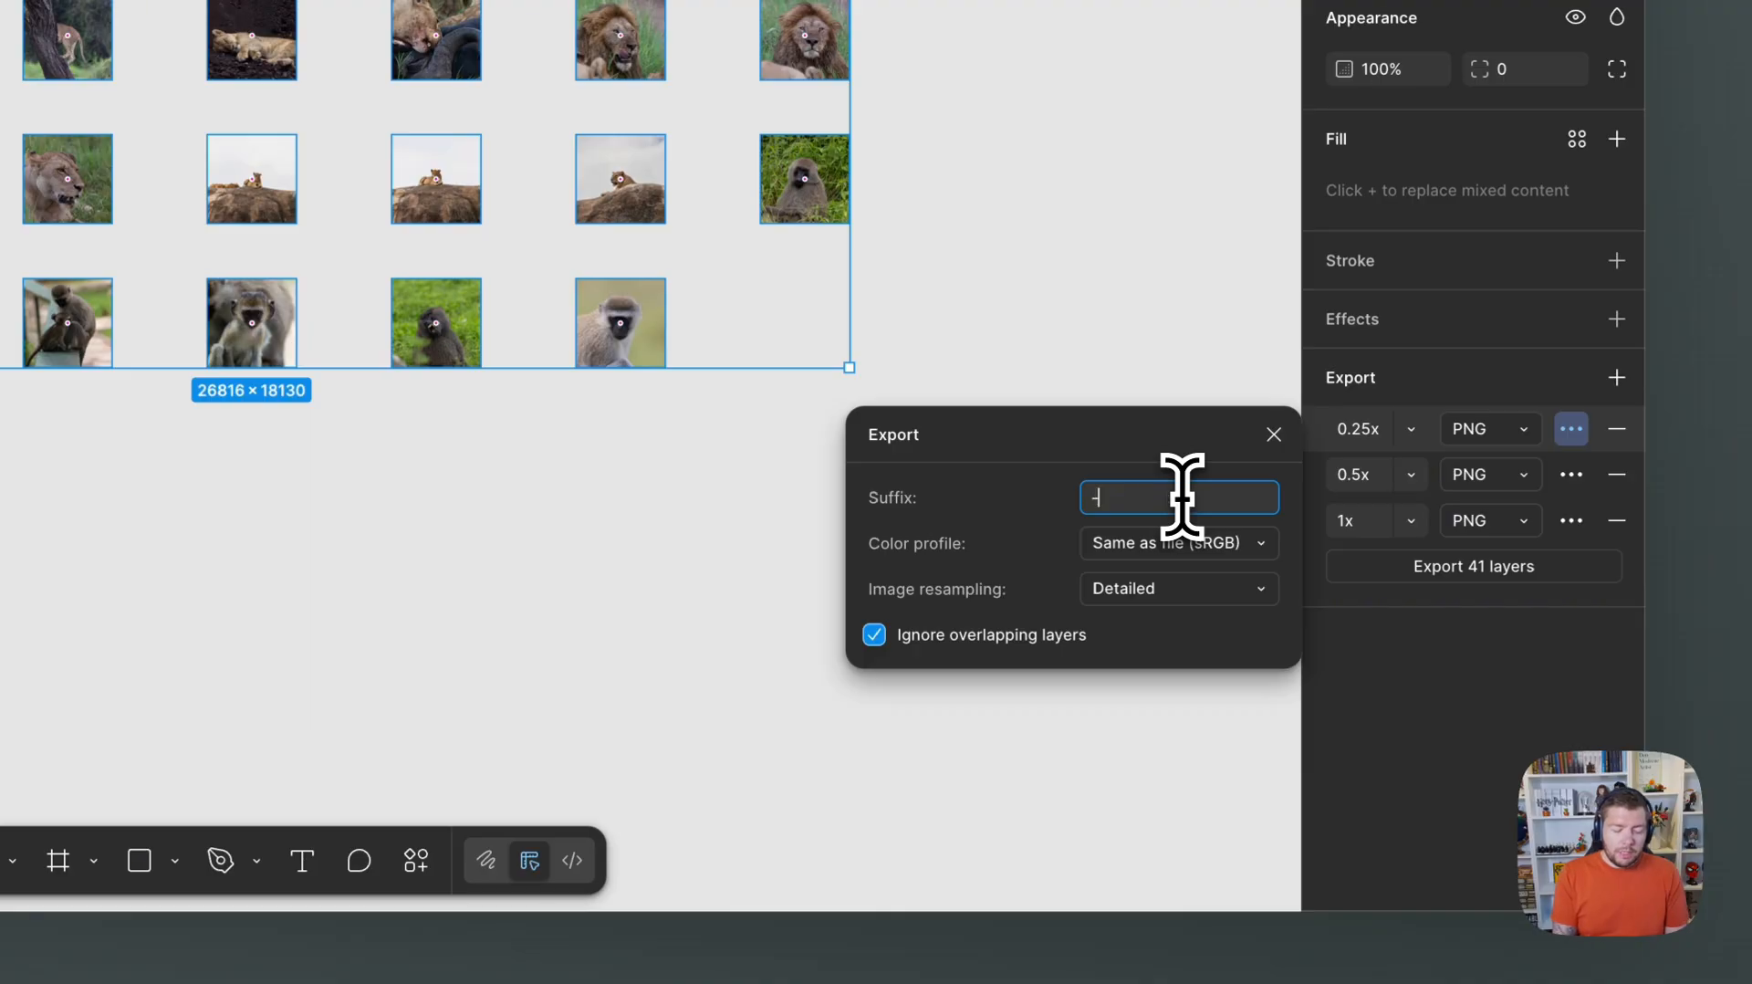
click(1428, 735)
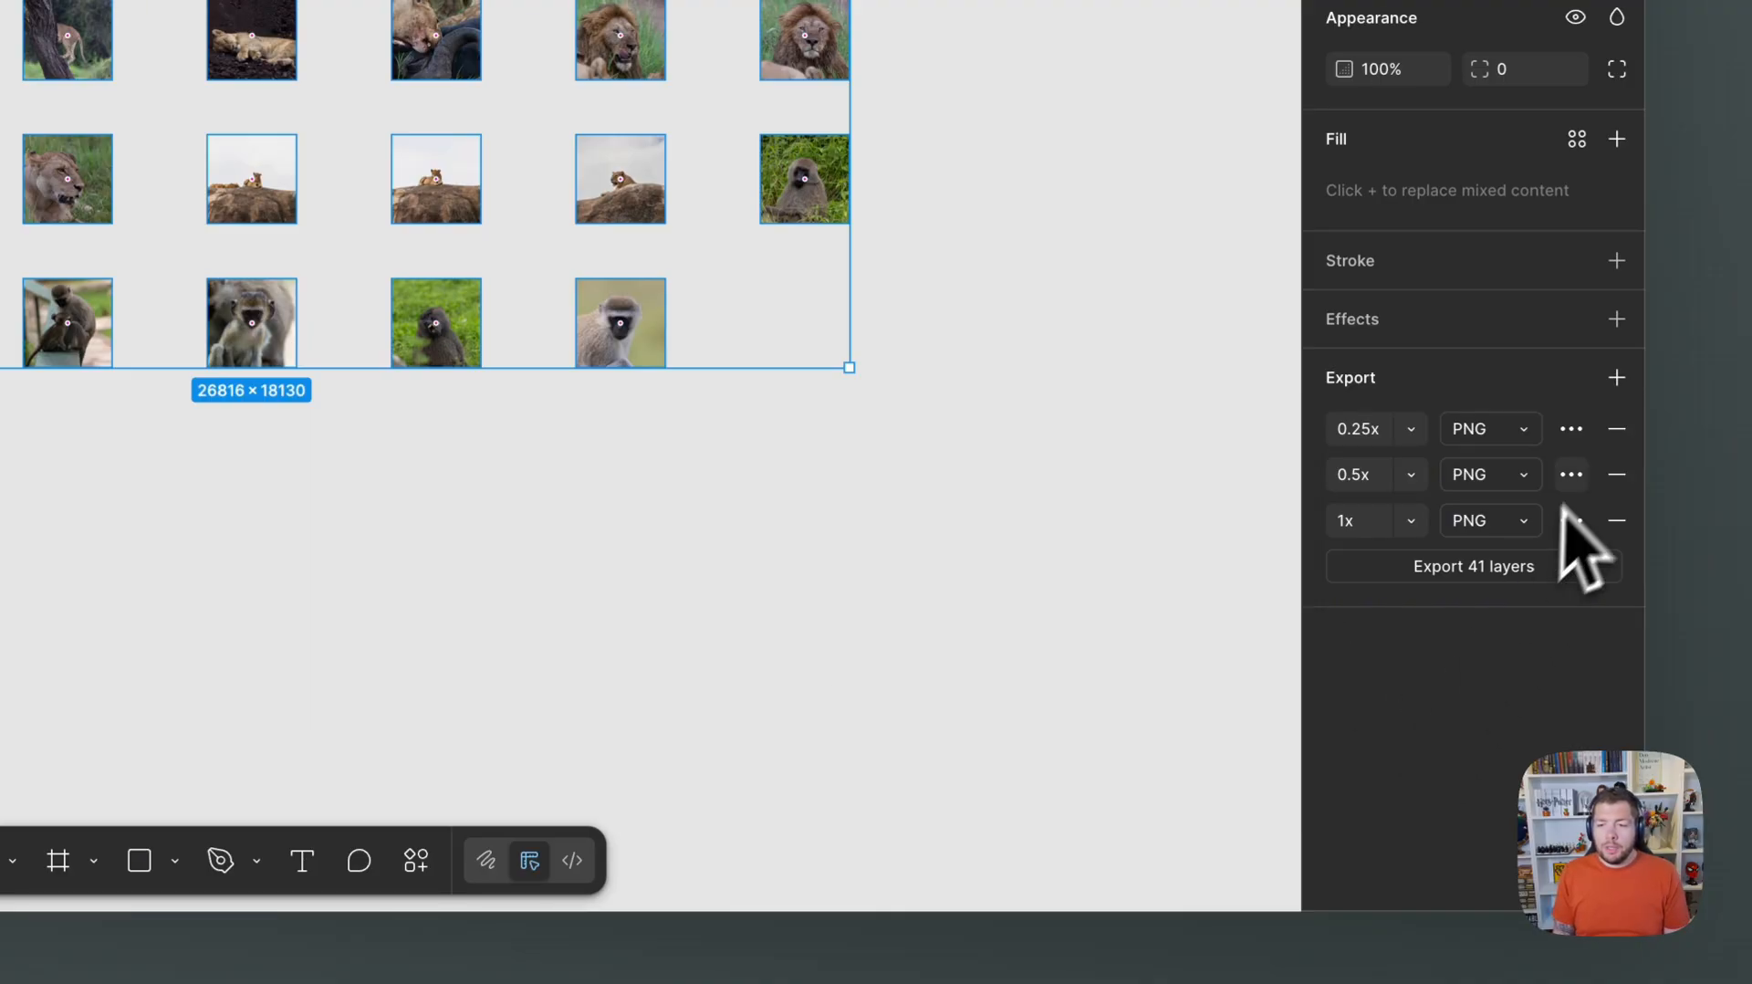
click(1571, 474)
click(1237, 542)
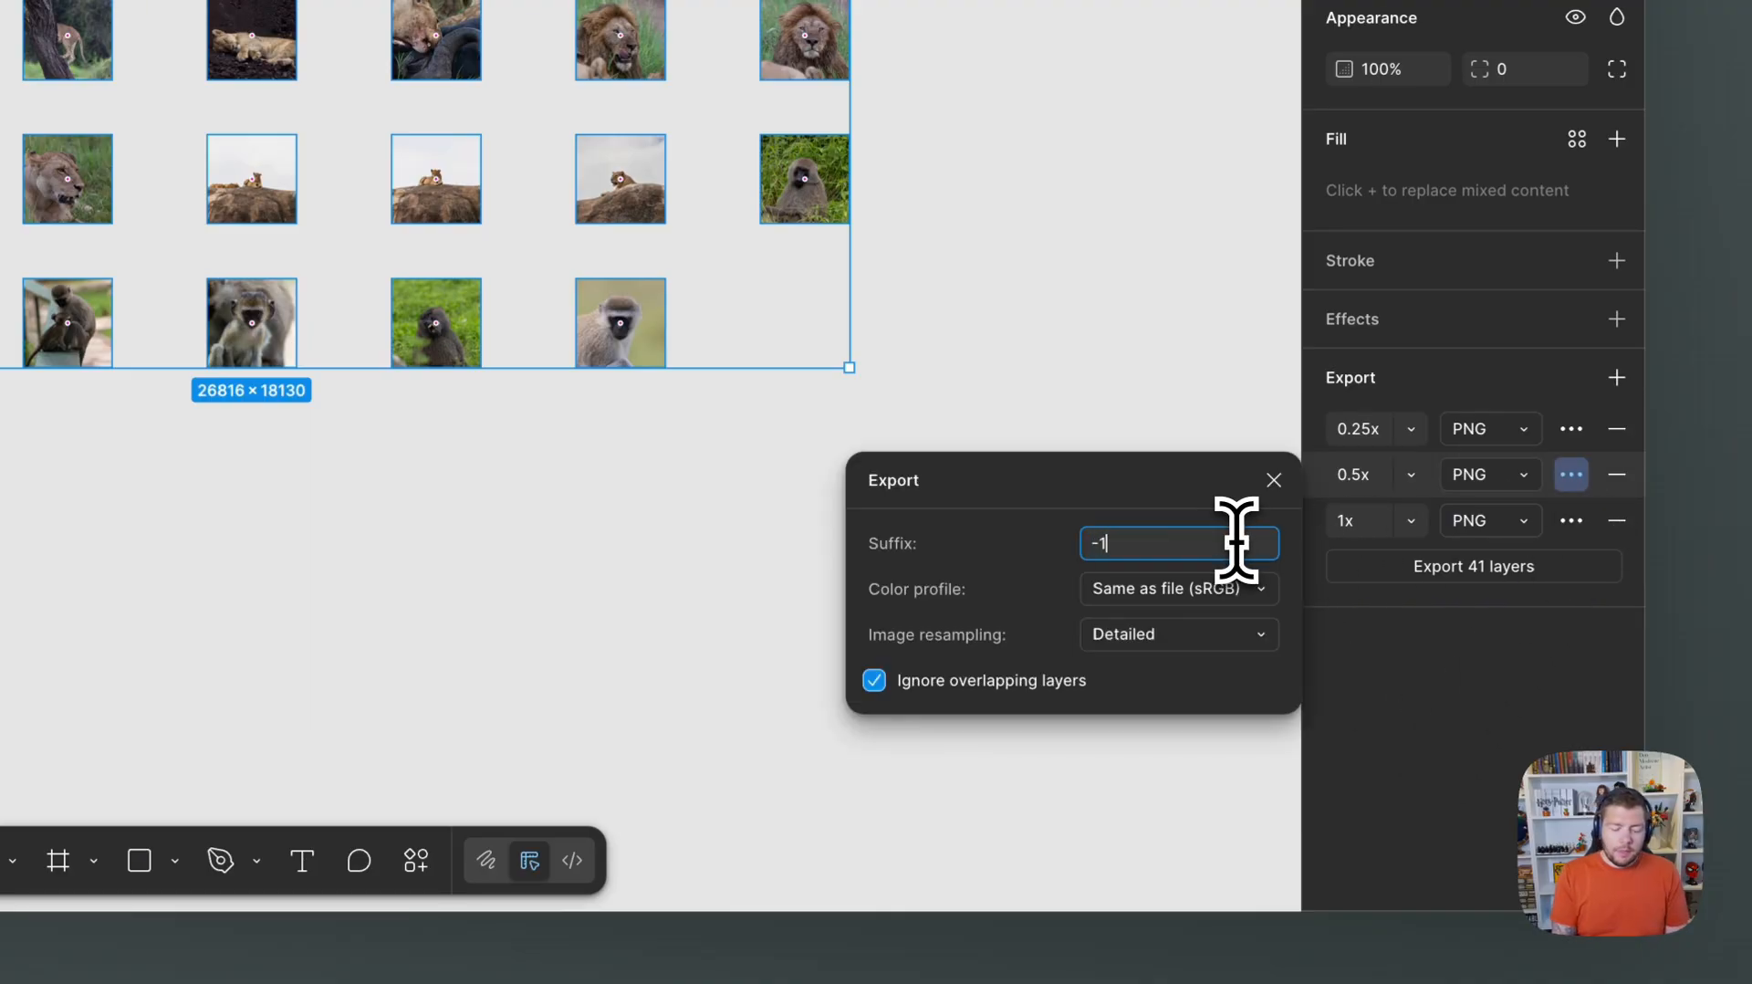
Add the suffix -2000 to the 1x export and close its export options.
click(1572, 521)
click(1234, 589)
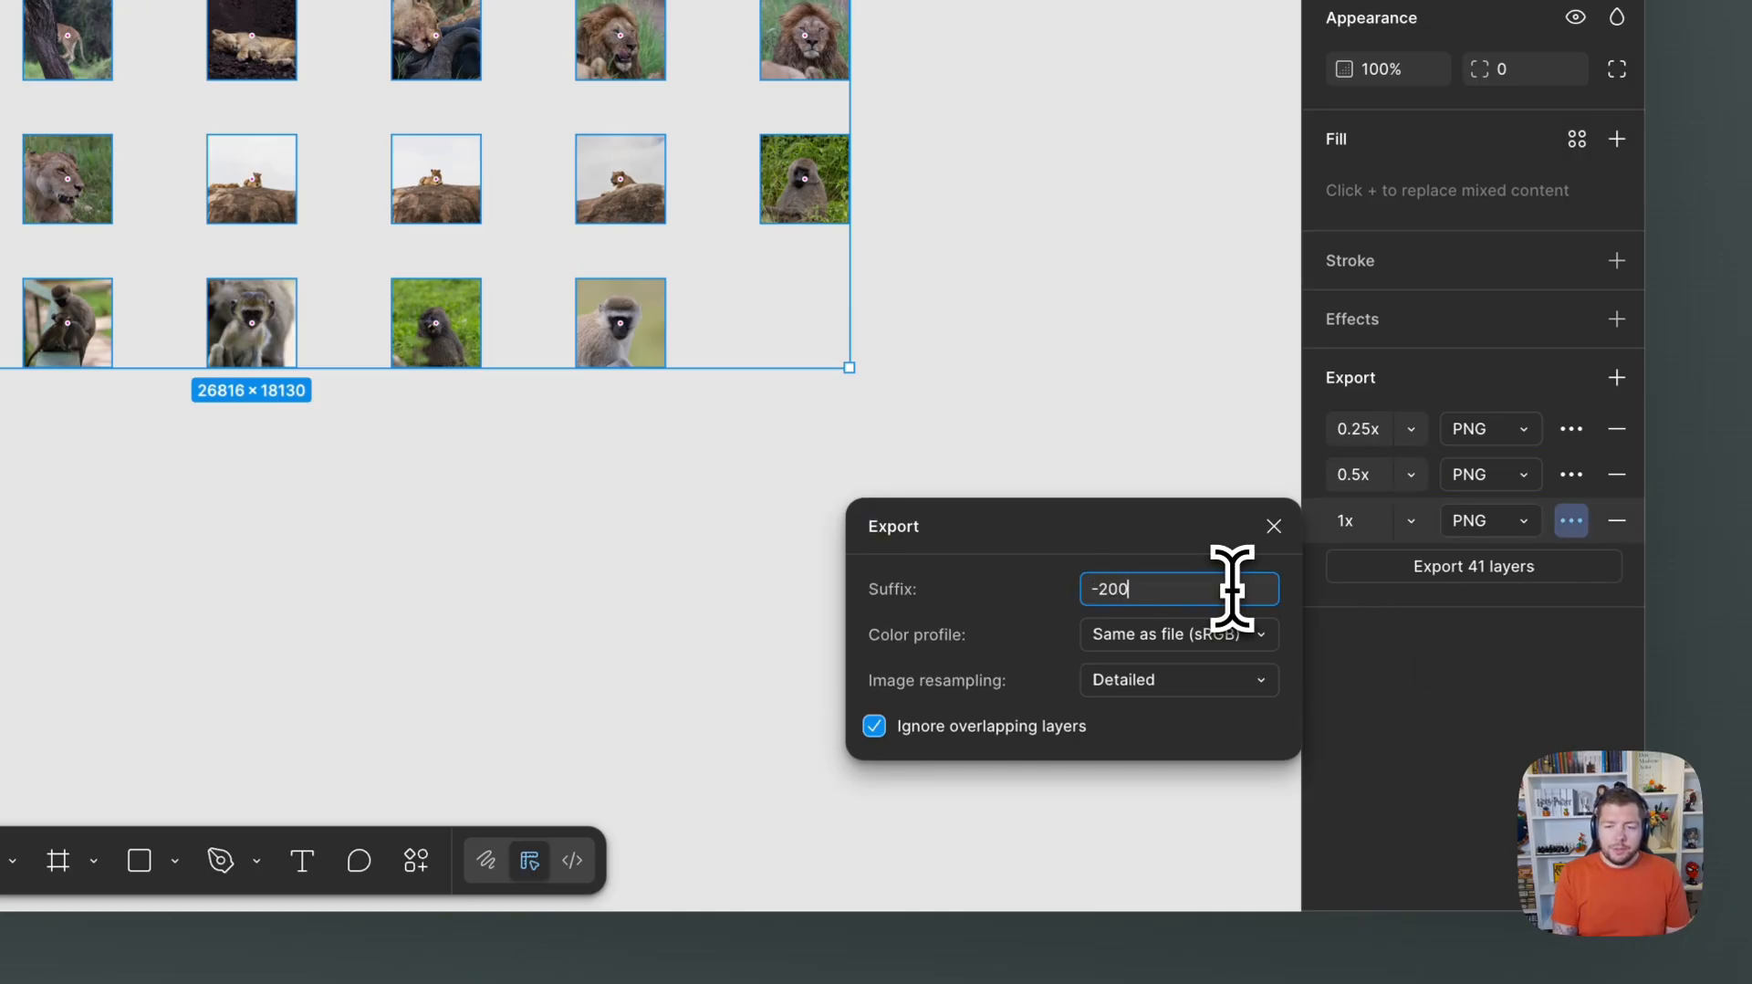
click(1539, 666)
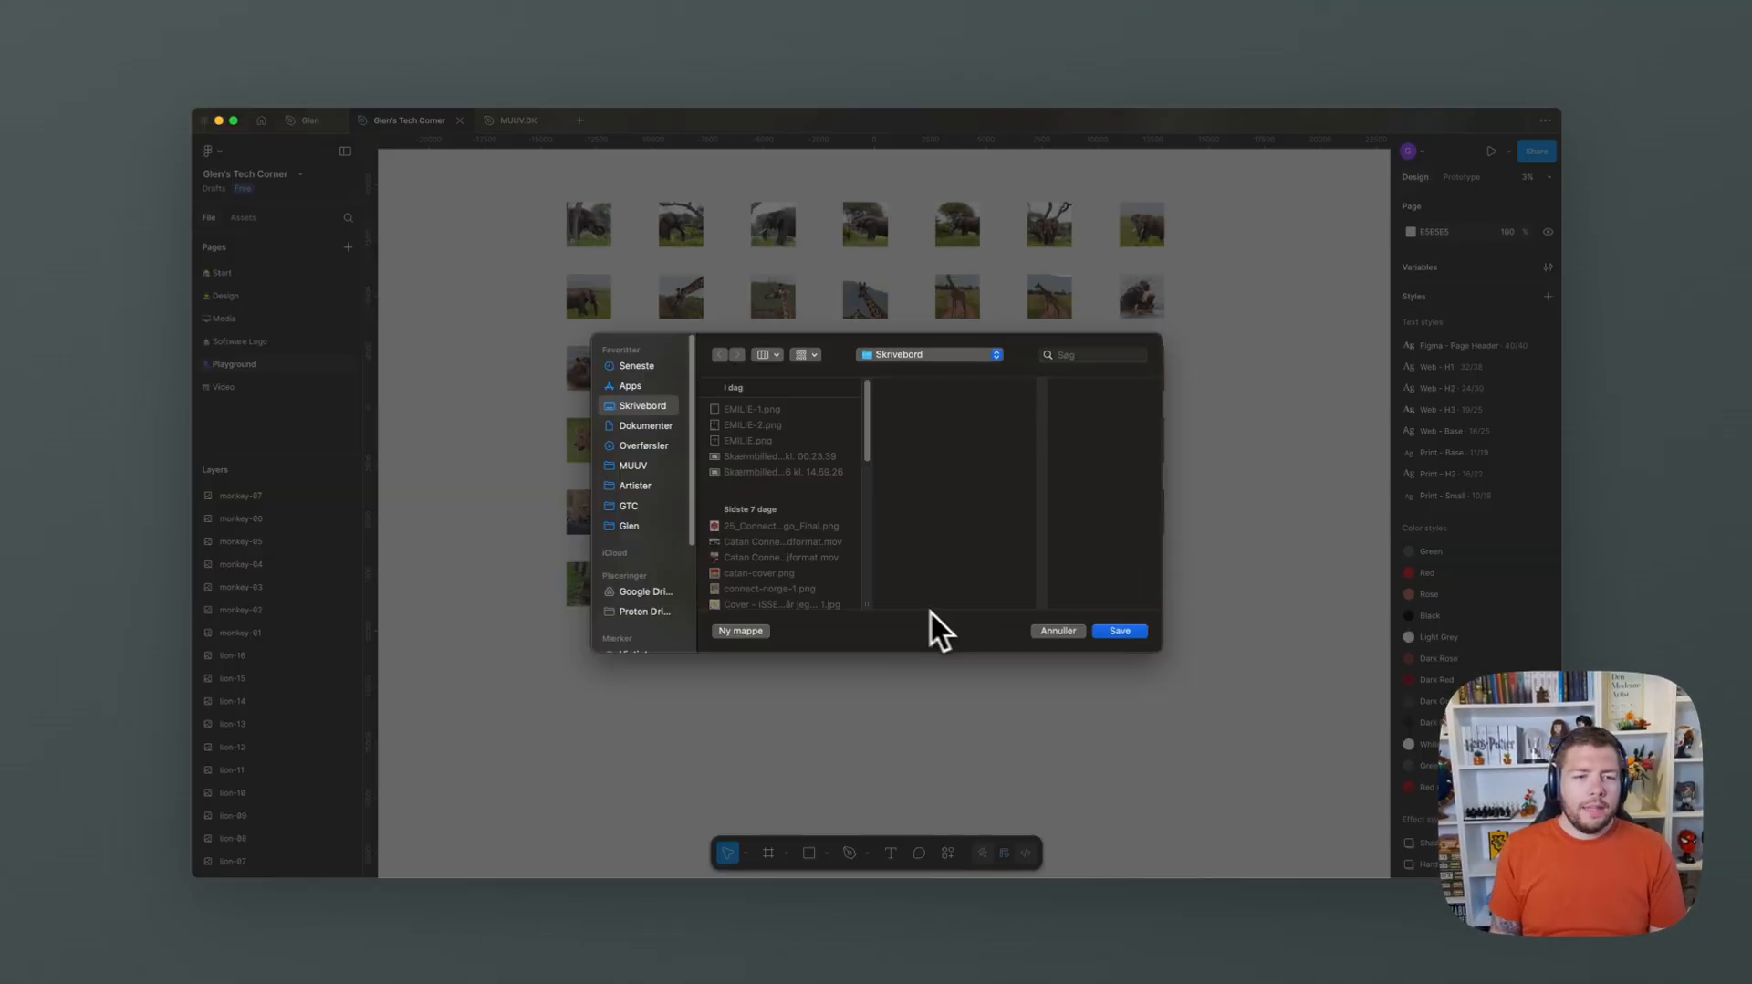
Export the images into the Export folder inside GTC > Demo.
click(629, 506)
click(847, 410)
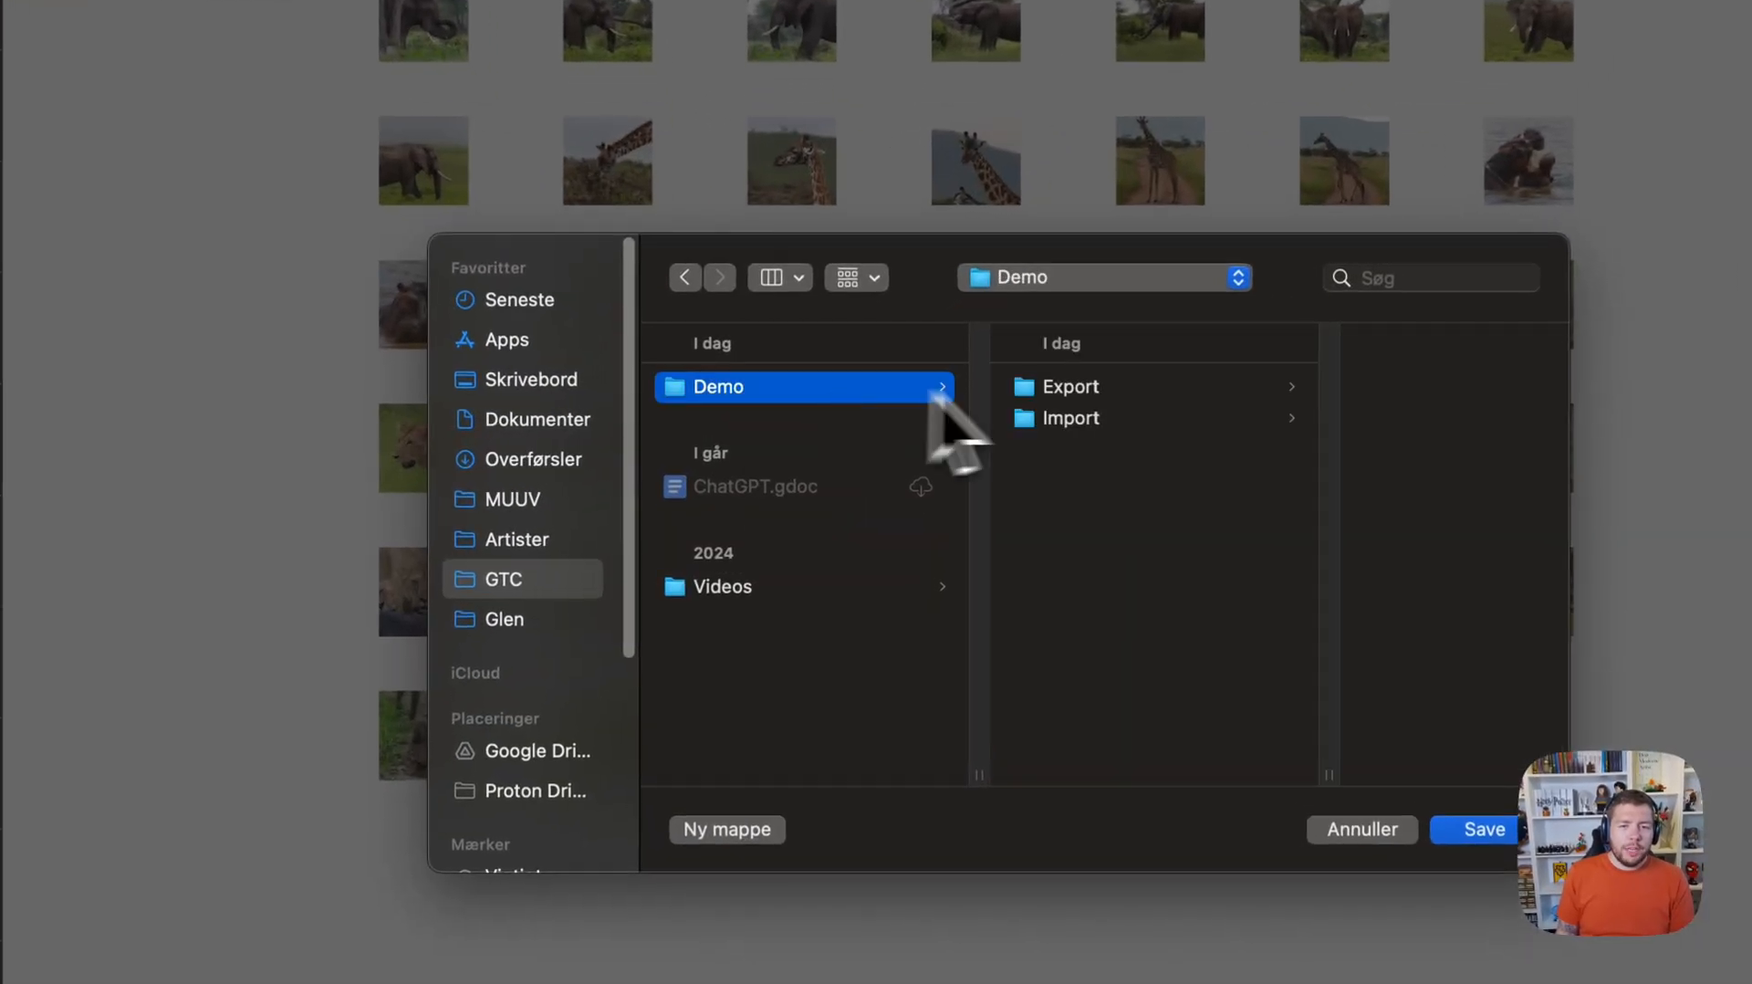
click(1116, 395)
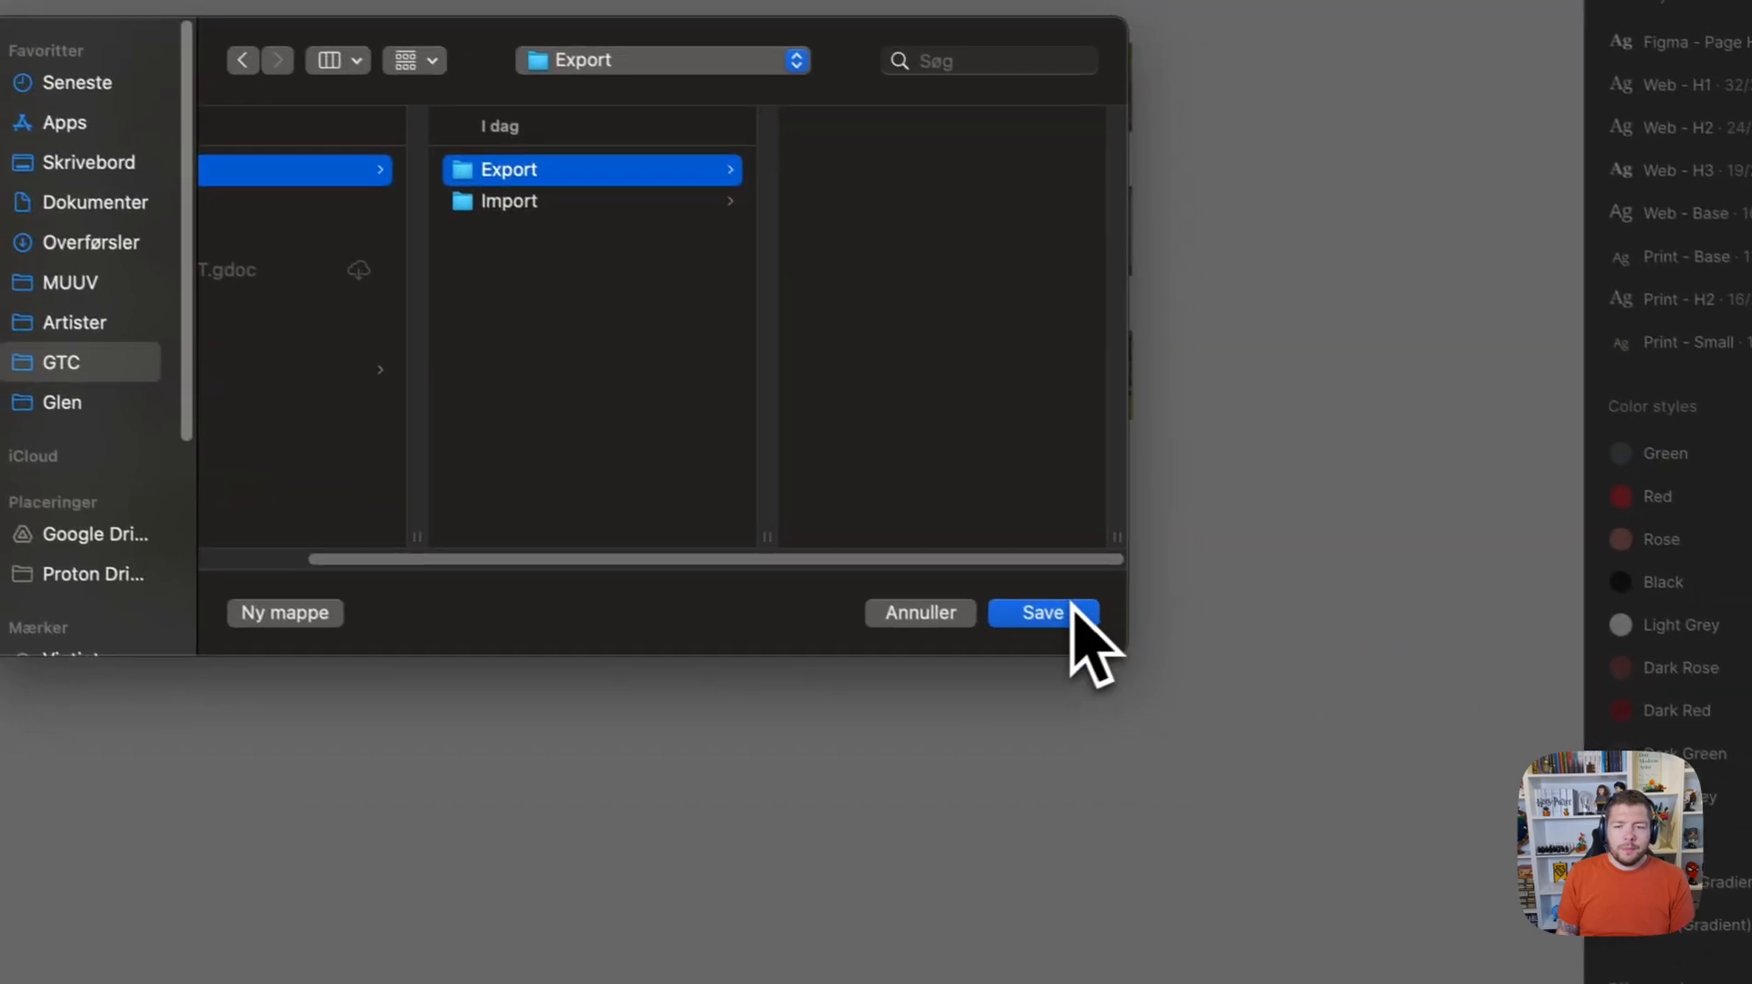
click(1488, 830)
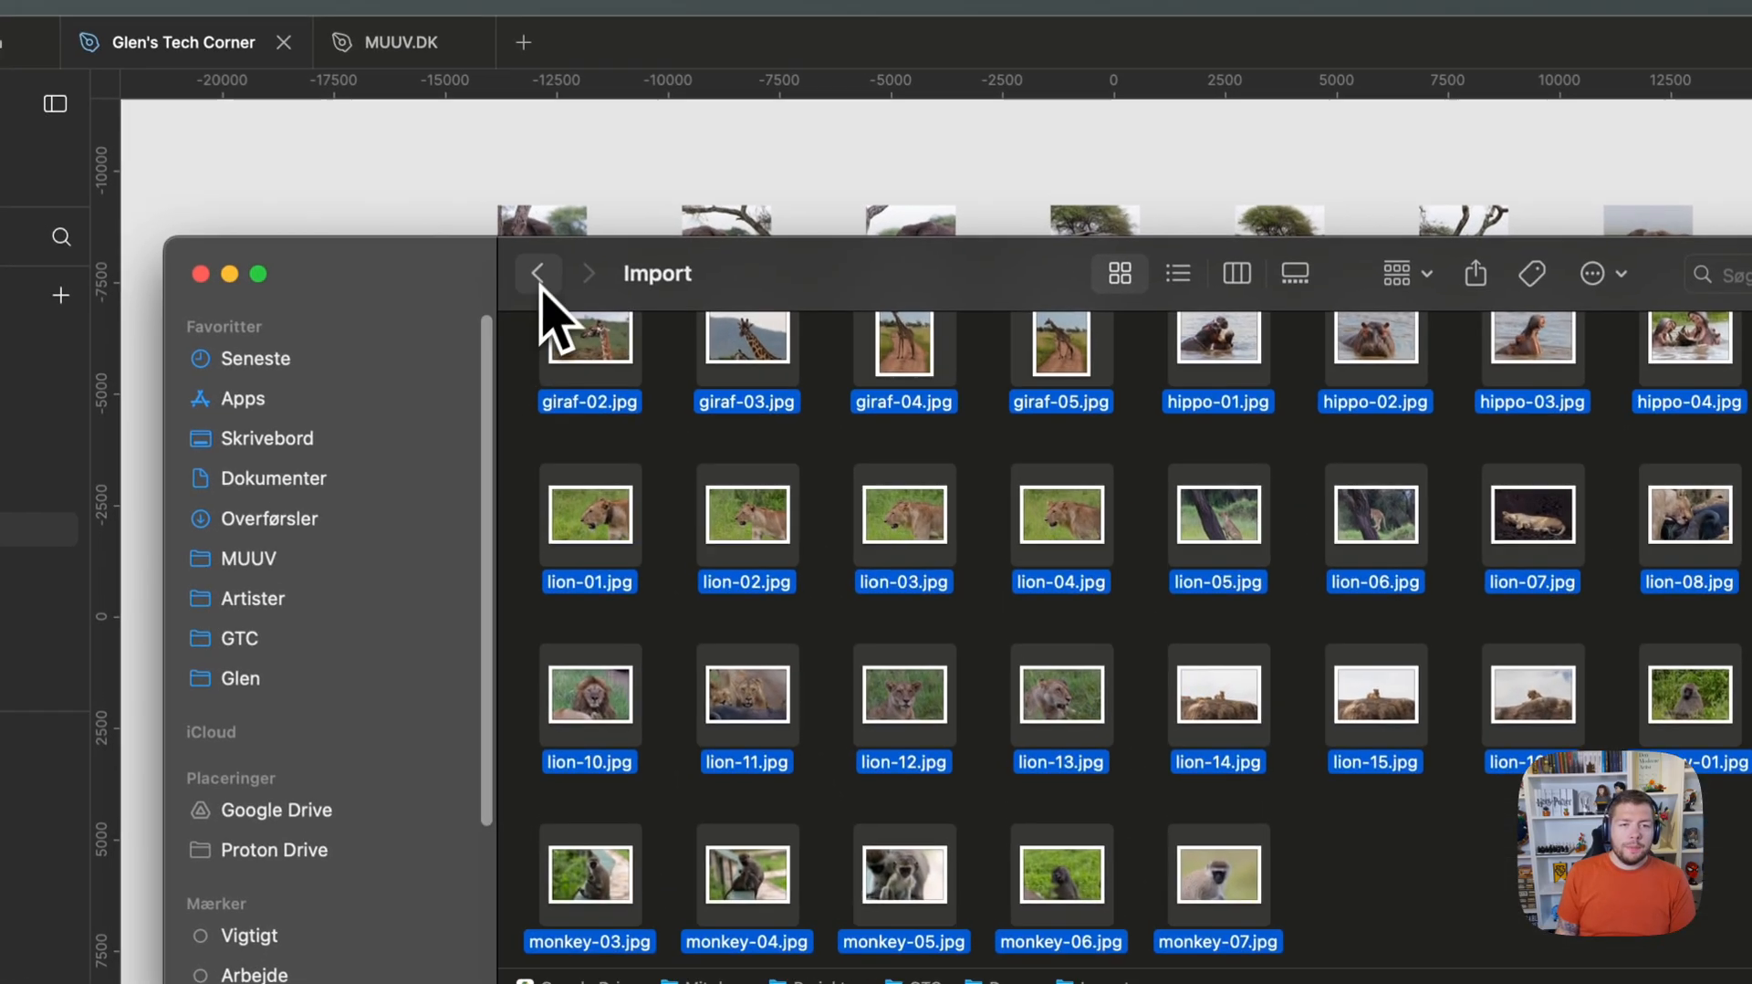
Switch to Finder, check the elephant PNGs' size suffixes in the Demo project's Export folder, and return to Figma.
click(543, 278)
double_click(606, 384)
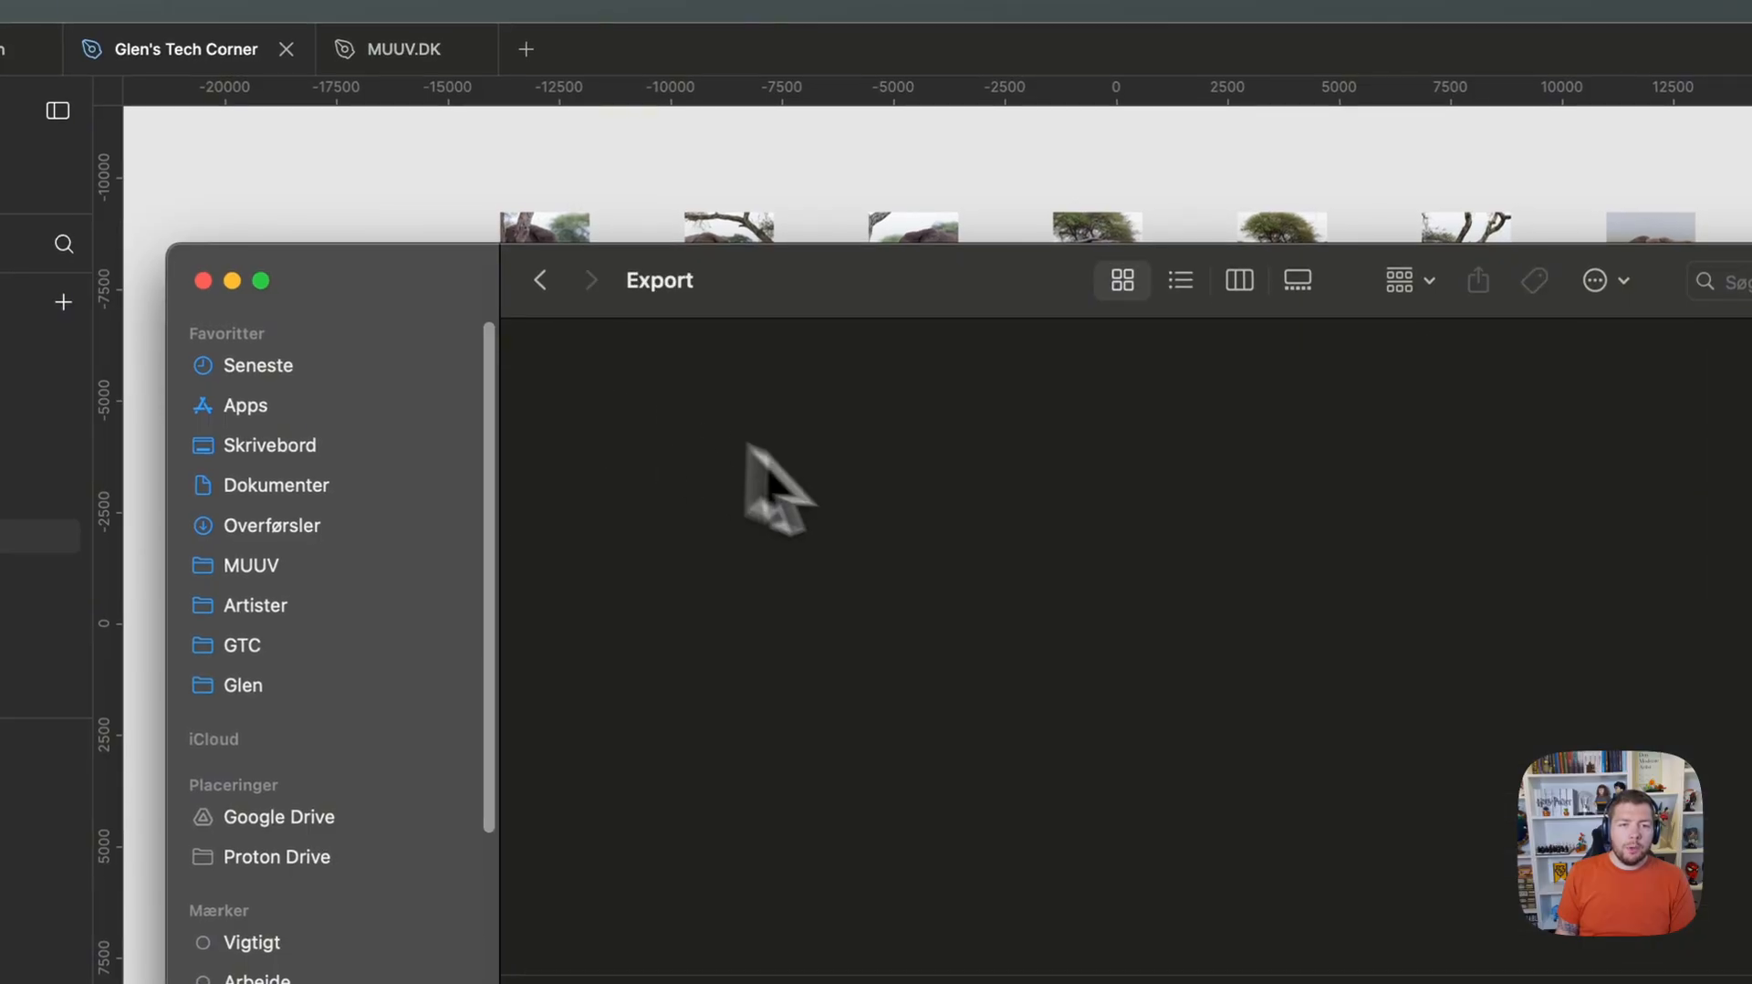
click(628, 401)
click(750, 406)
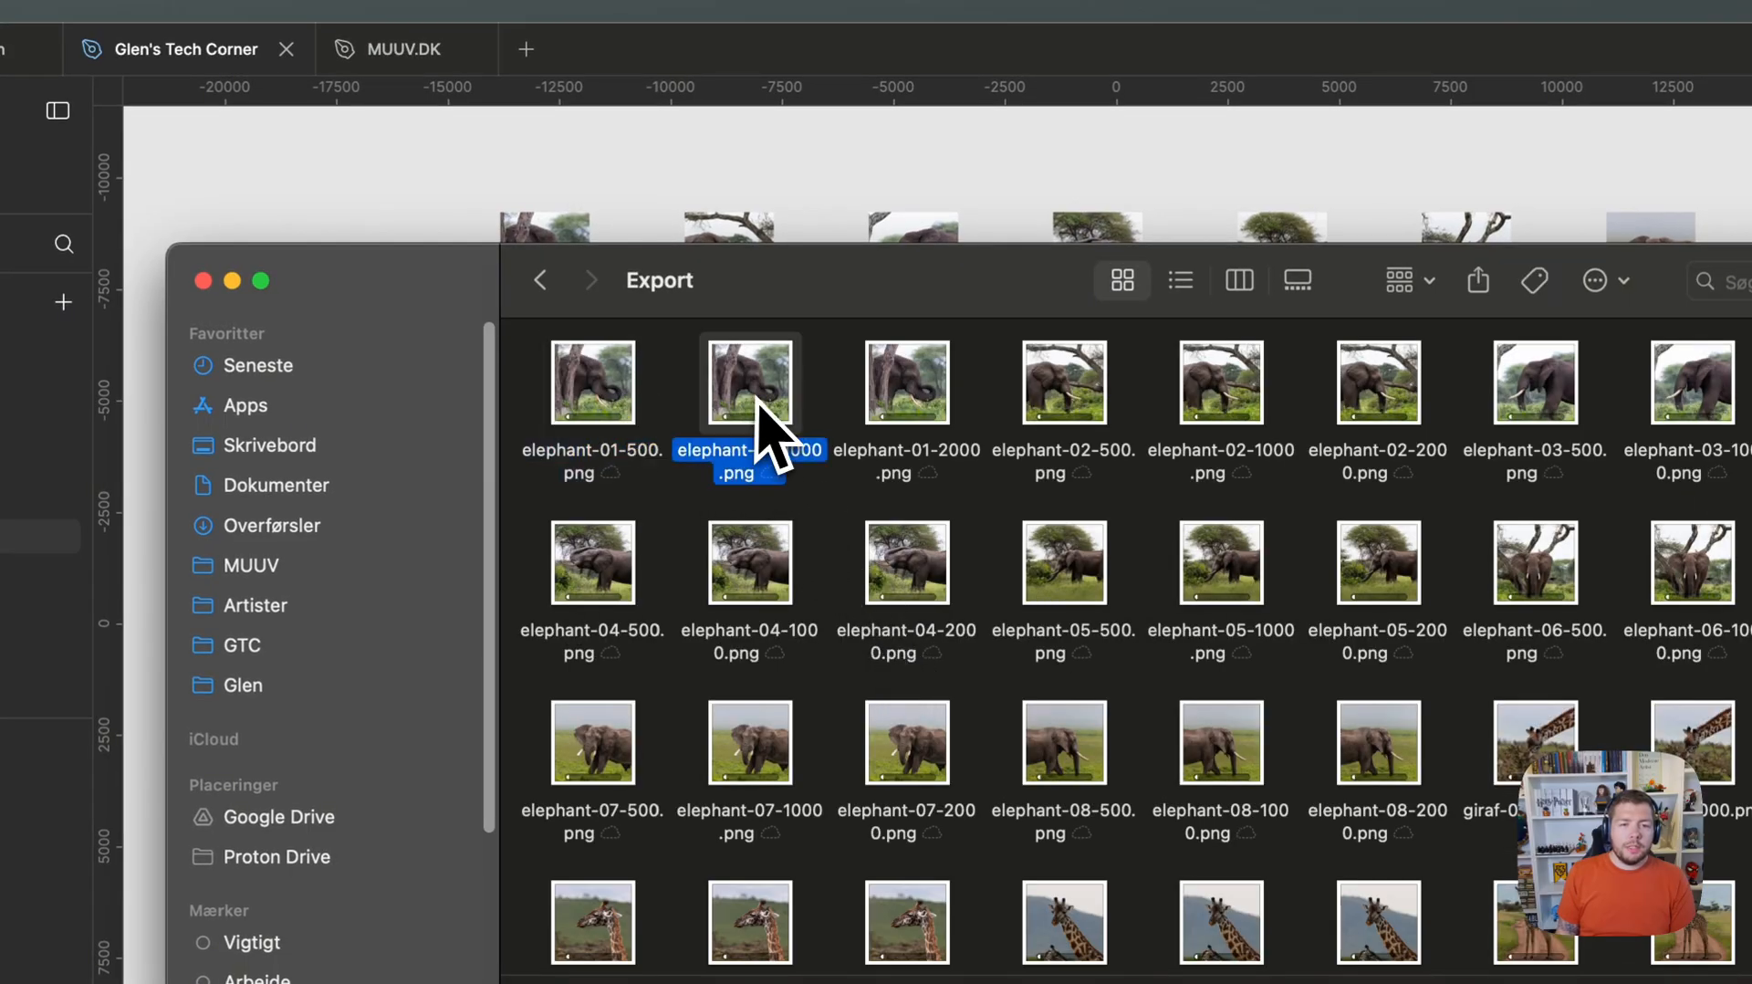
click(899, 410)
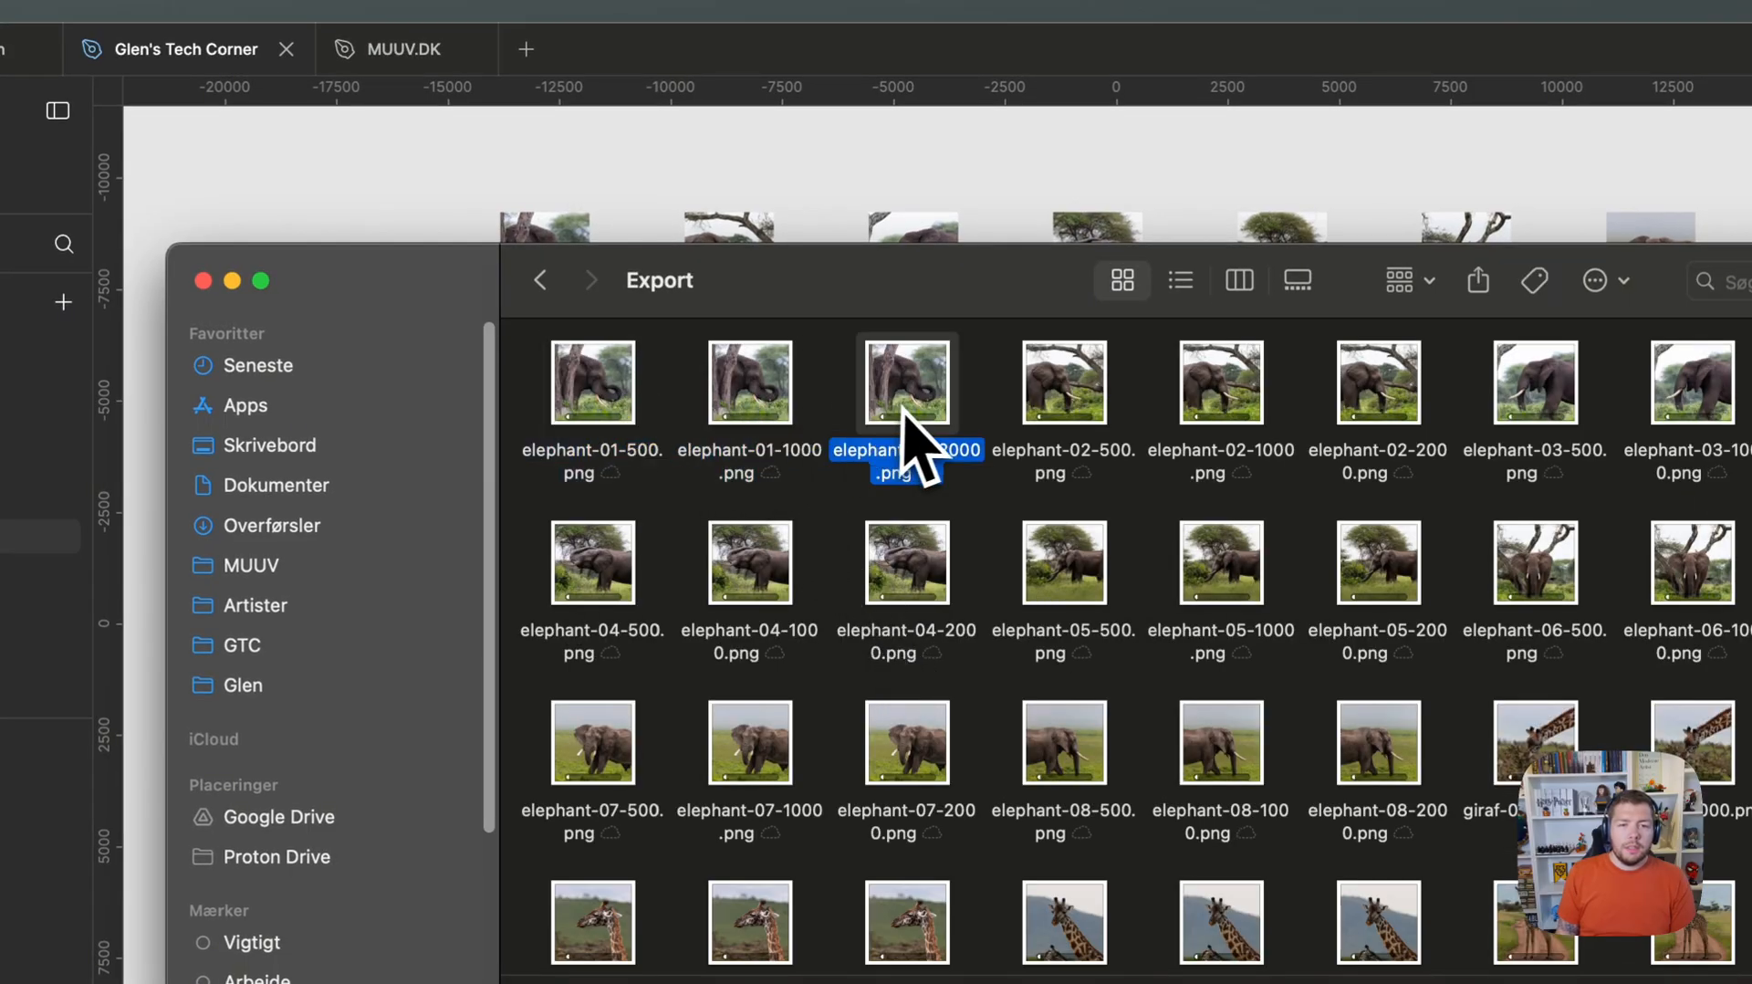
click(1095, 451)
click(769, 208)
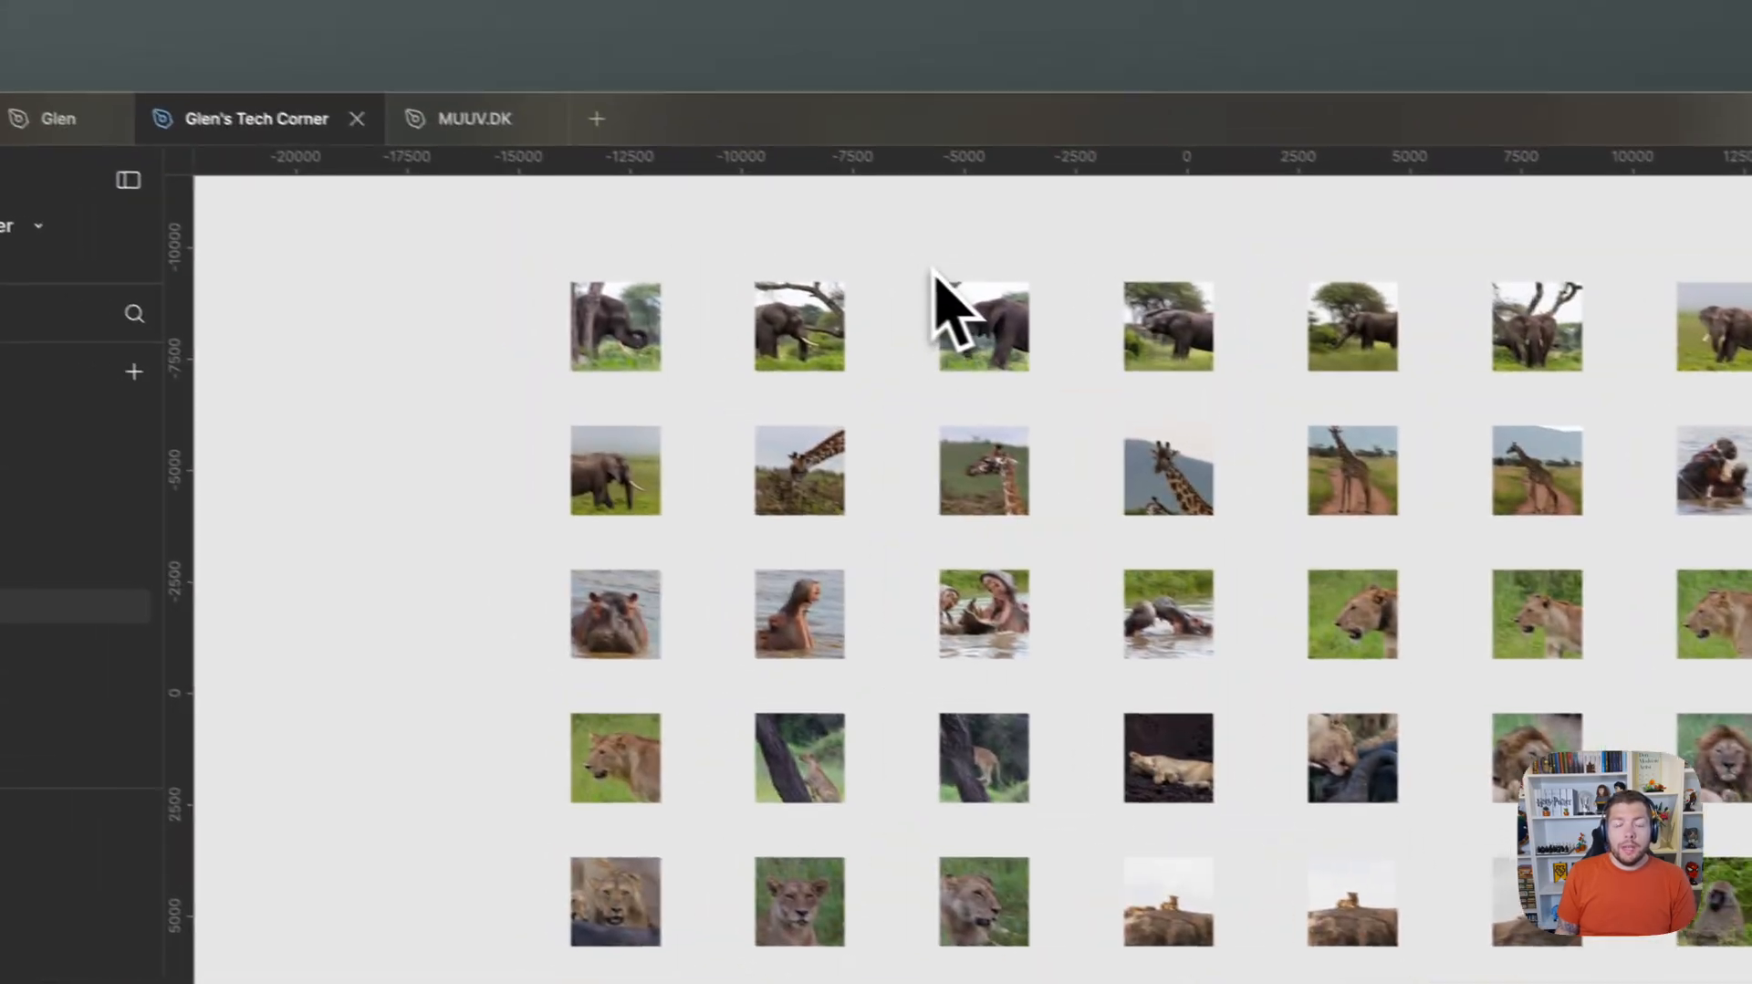